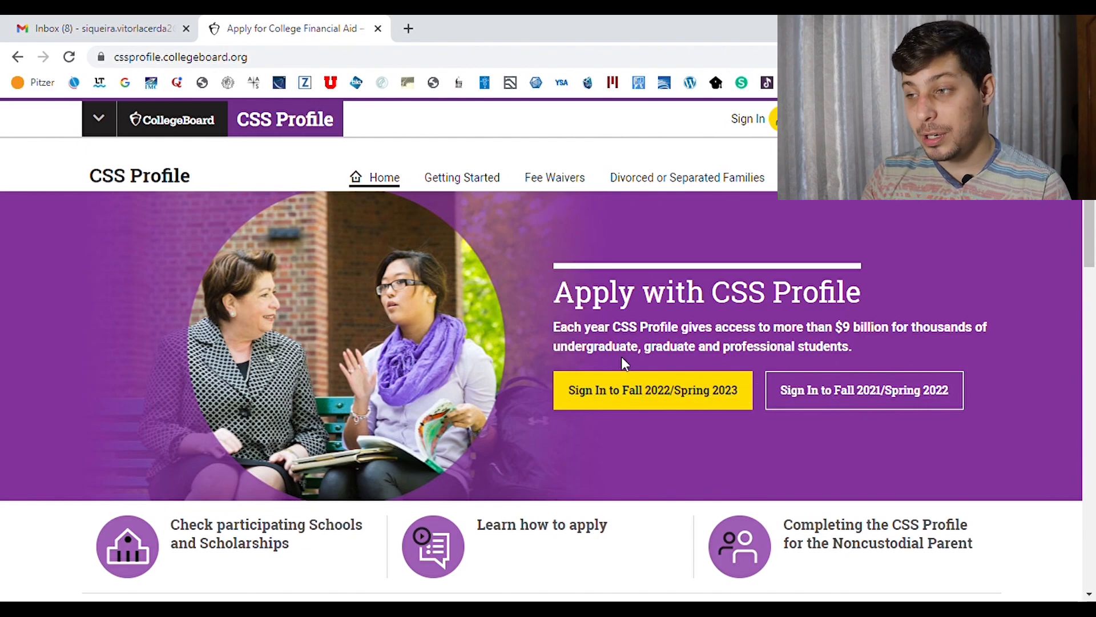
Sign in to Fall 2022/Spring 2023 with the saved account and begin a new 2022-23 profile
left_click(687, 387)
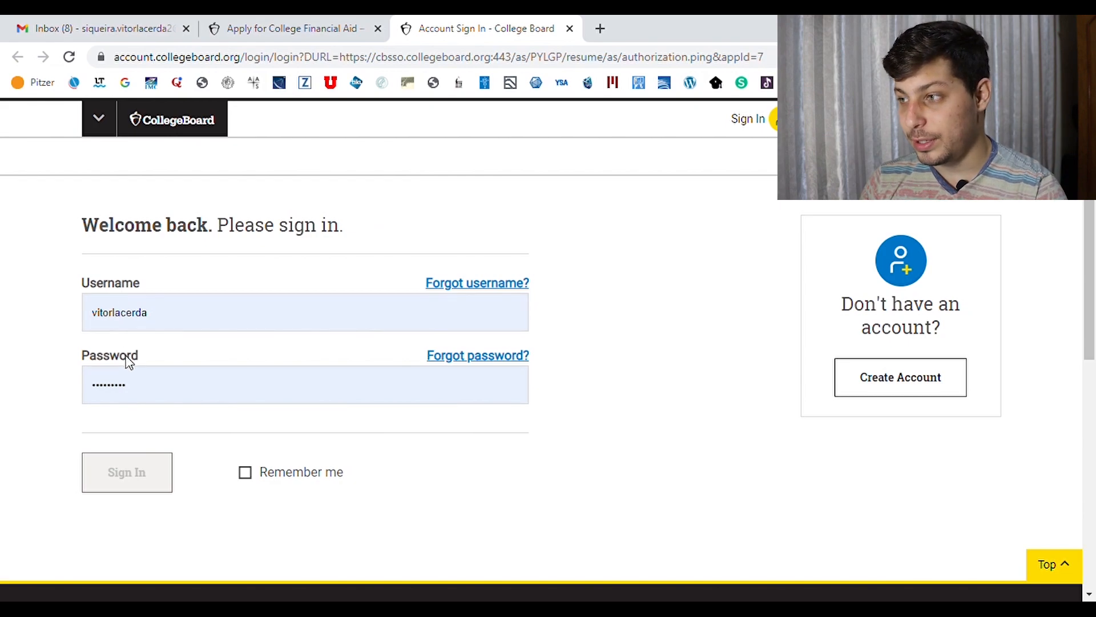
left_click(923, 384)
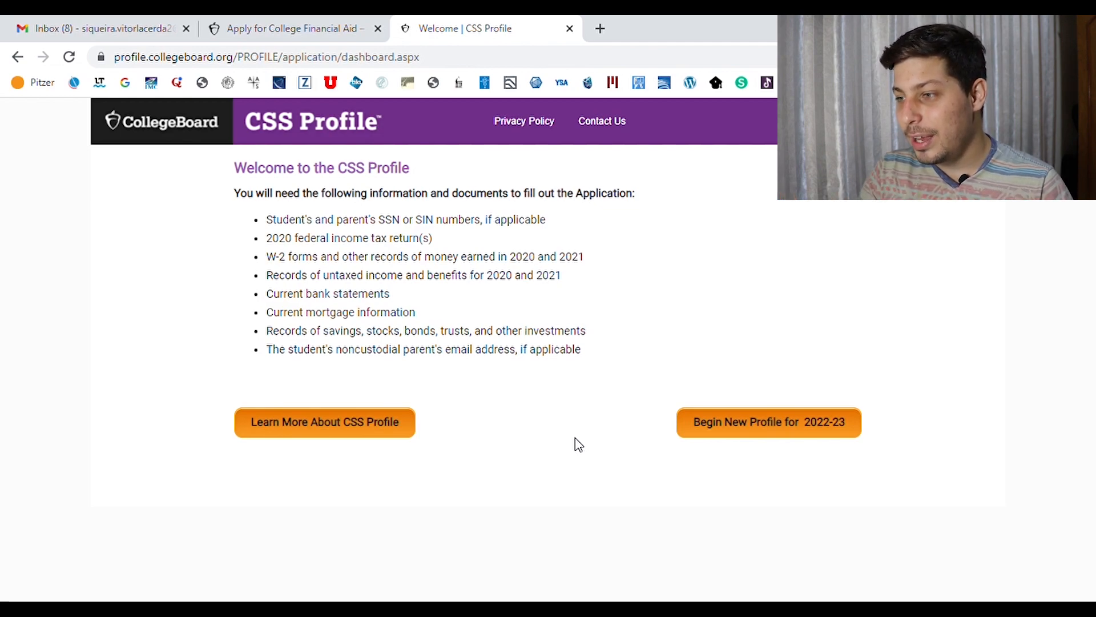
left_click(770, 424)
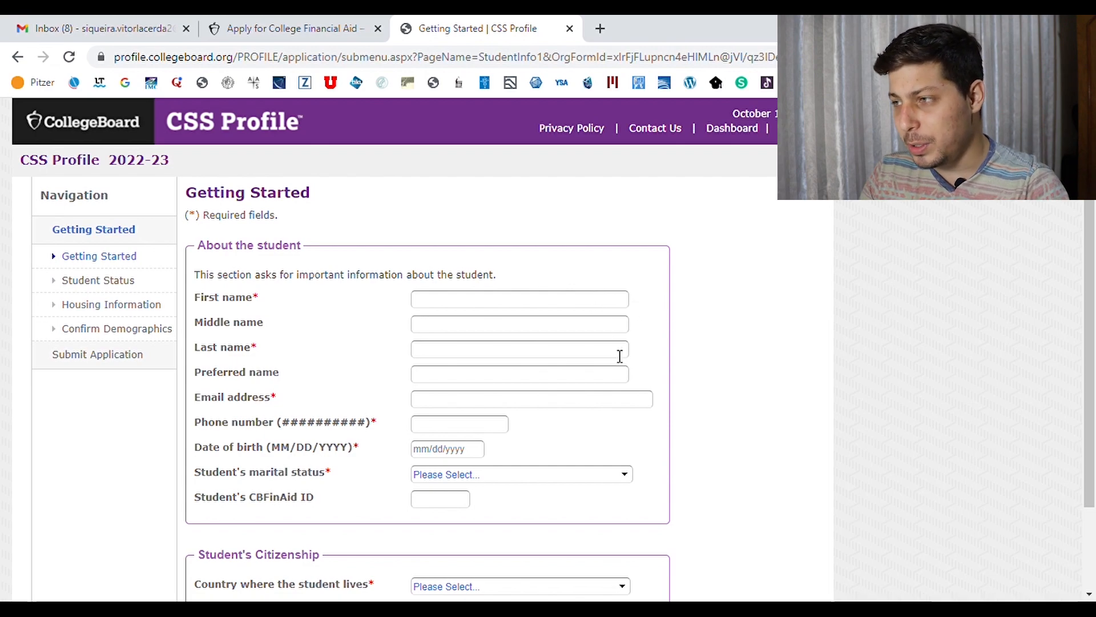
Enter the student's full name, e-mail address, phone number and date of birth
scroll(1093, 254, "down", 2)
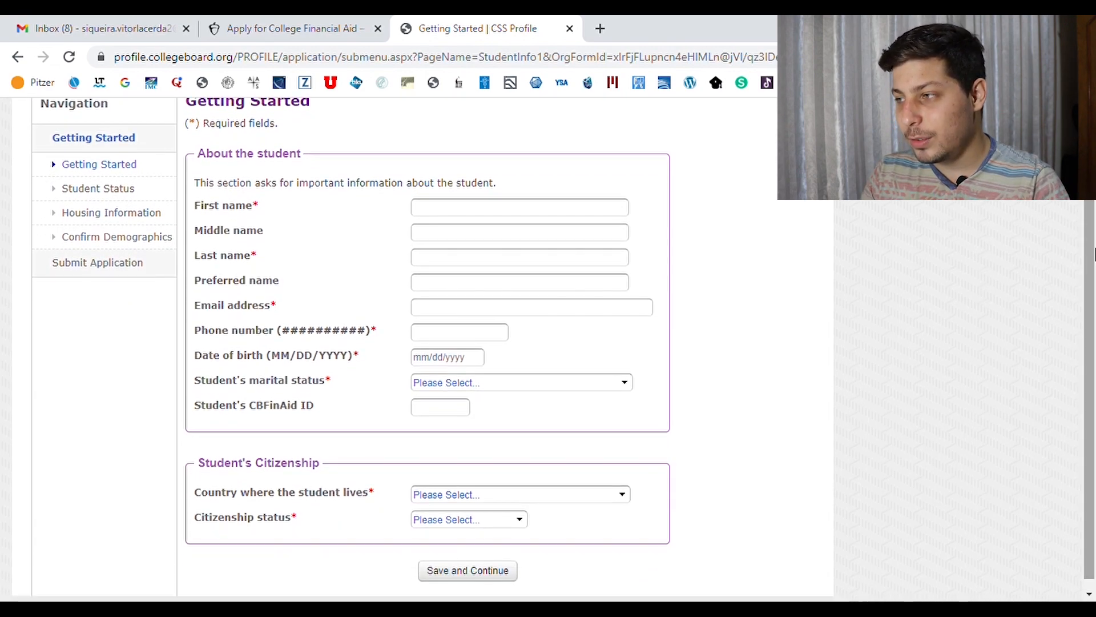
left_click(489, 214)
key("Tab")
key("Tab")
key("Tab")
key("Tab")
key("Tab")
key("Tab")
Set marital status Never married, residence Brazil, citizenship status Other, citizenship Brazil, visa F-1
key("Tab")
type("n")
key("Tab")
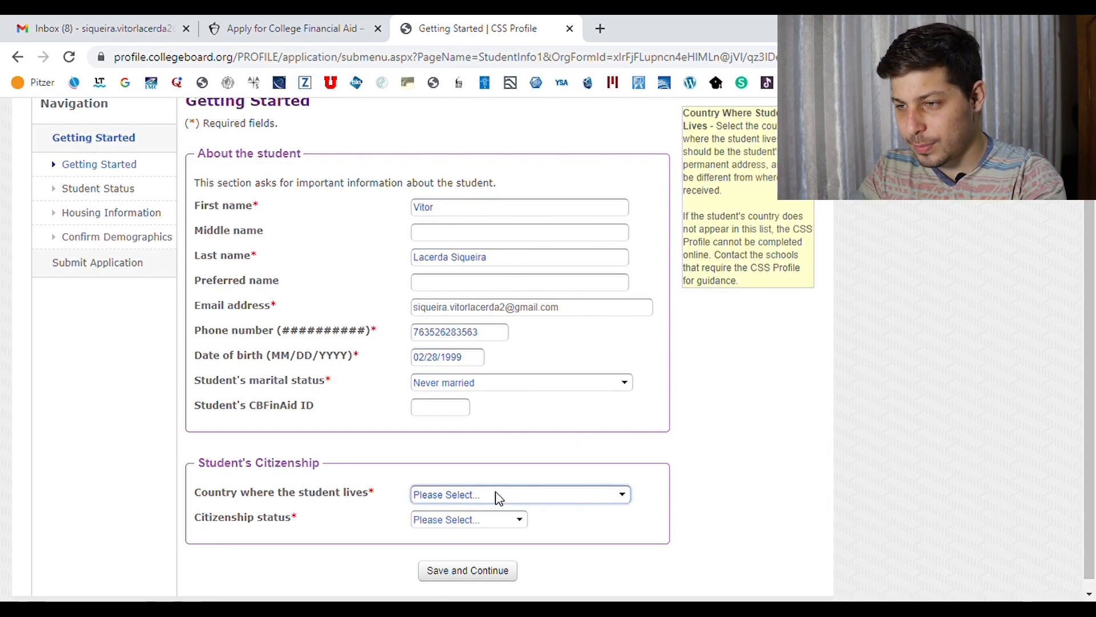
type("bra")
key("Tab")
type("o")
key("Tab")
type("bra")
key("Tab")
scroll(457, 331, "down", 1)
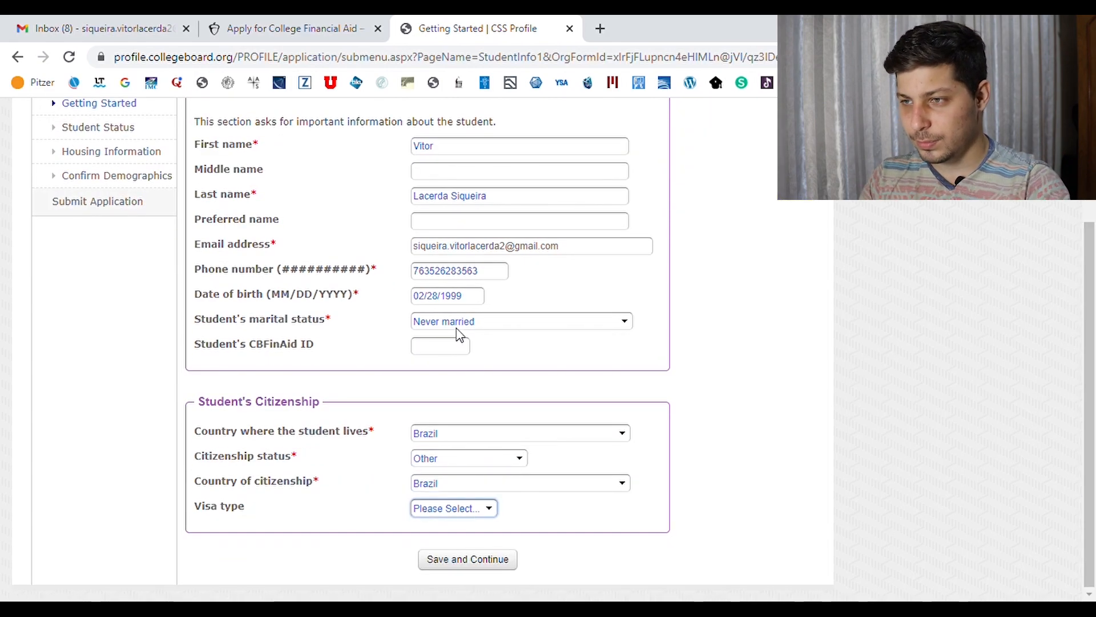
type("f")
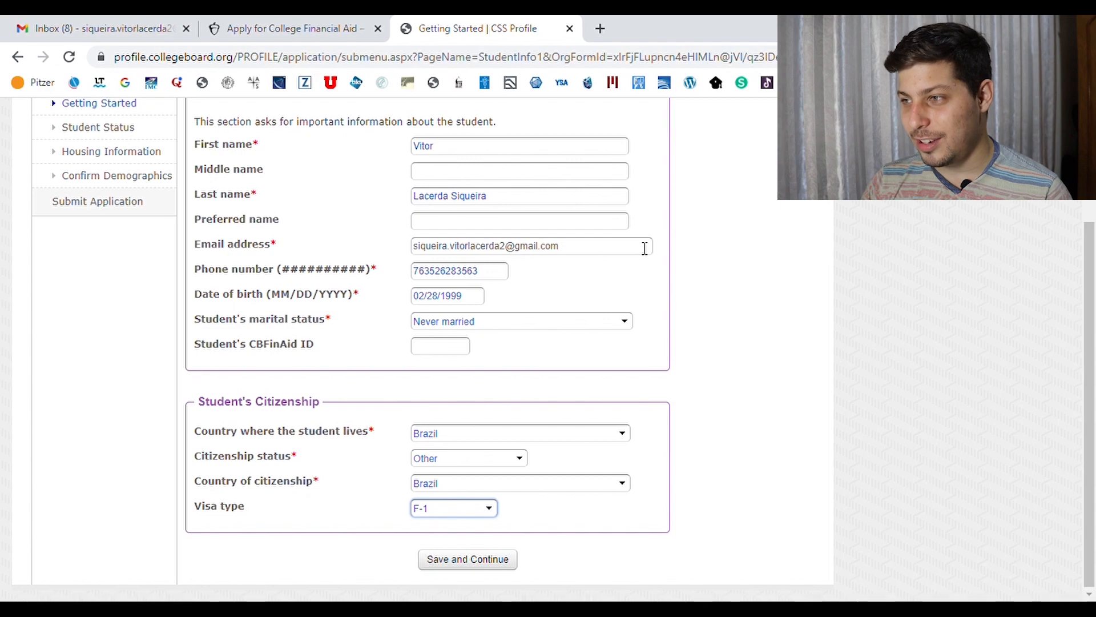
left_click(510, 461)
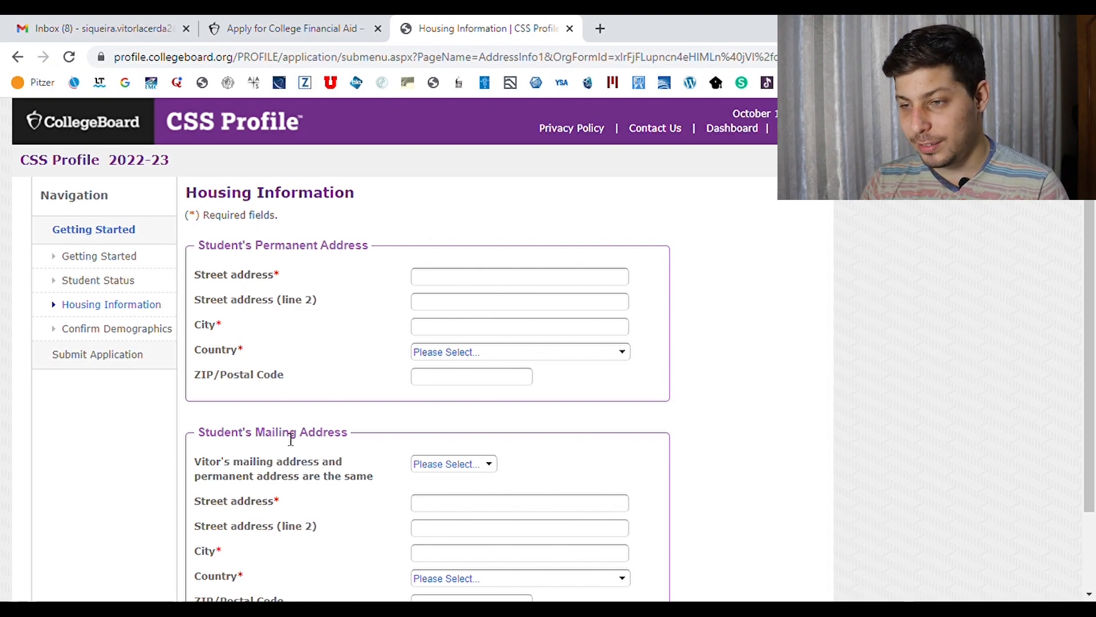
Confirm the address and demographic details are accurate and complete, and save them
scroll(1093, 292, "down", 1)
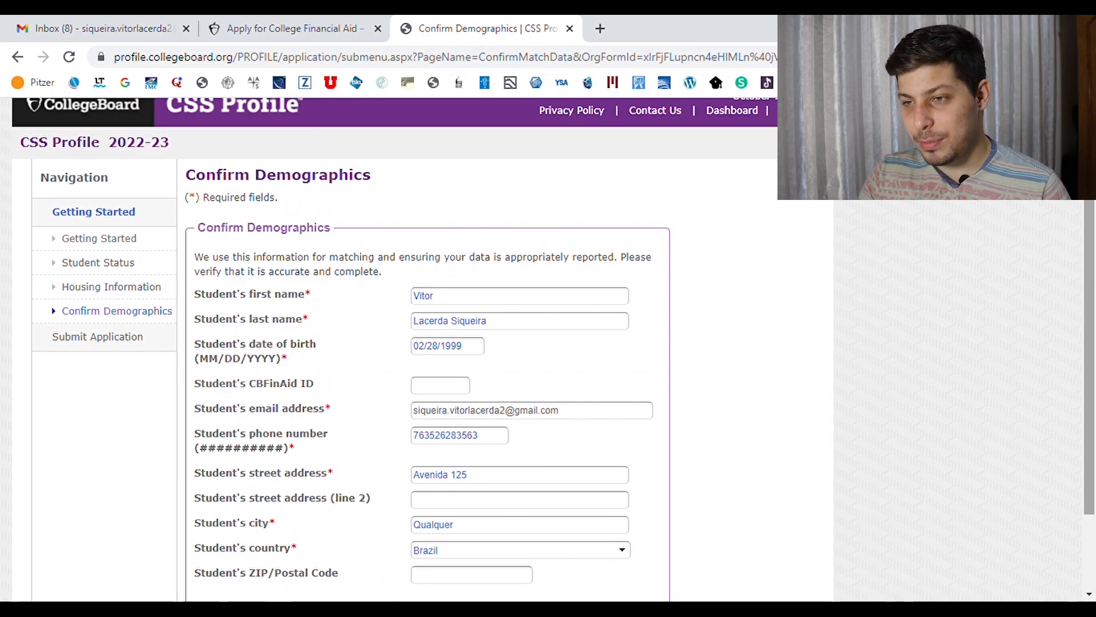
scroll(1094, 234, "down", 2)
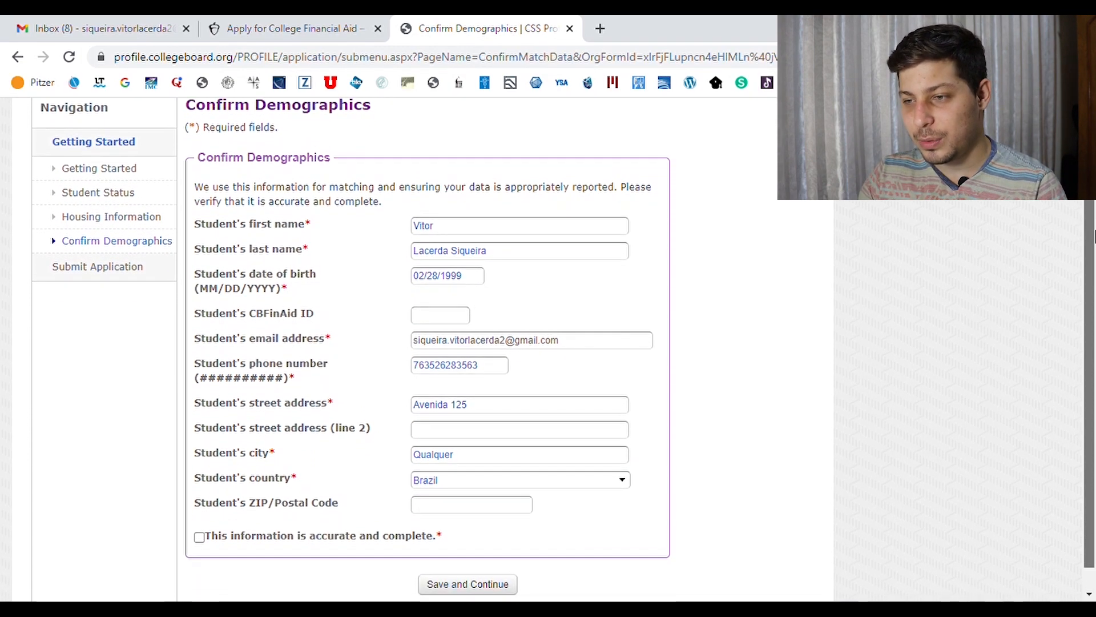
left_click(200, 513)
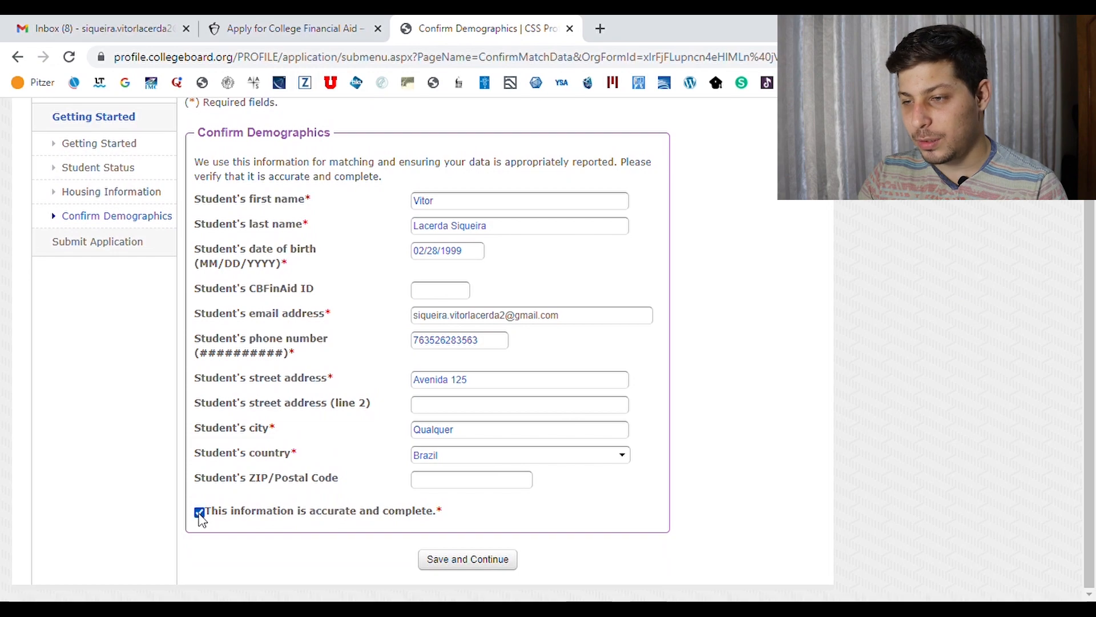
left_click(495, 561)
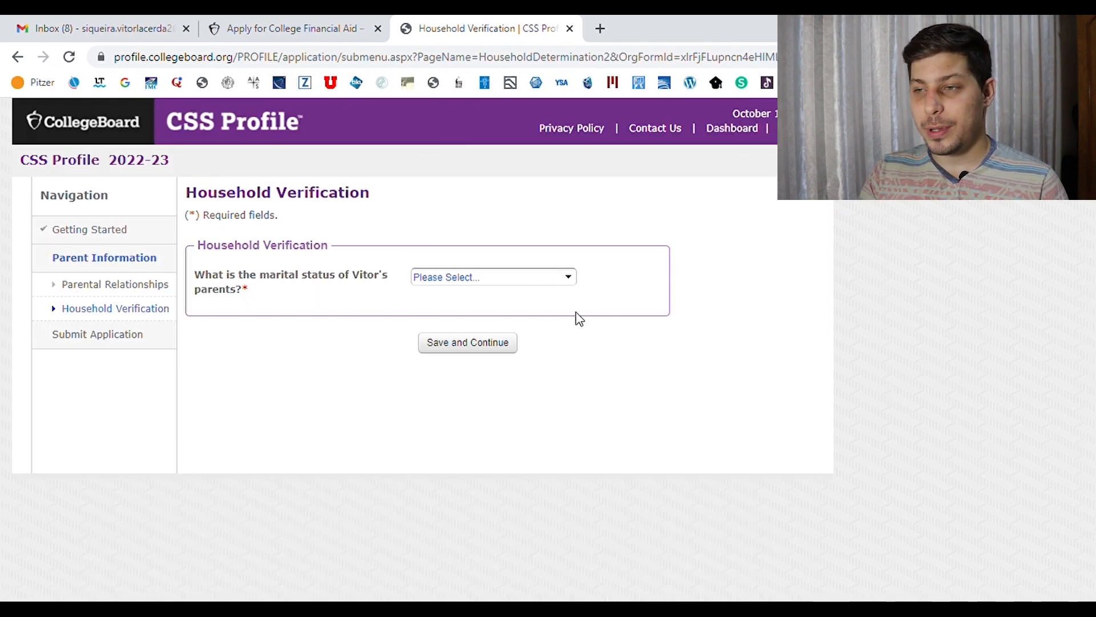
Choose the parents' marital status and Brazil as their country of residence, then save
left_click(565, 283)
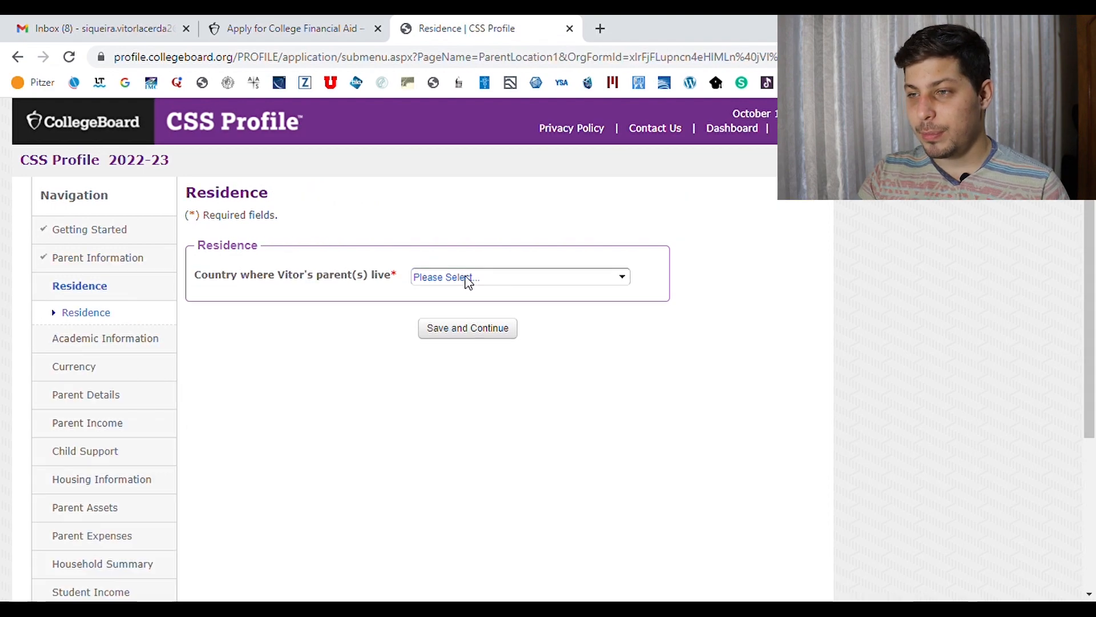
left_click(467, 278)
type("br")
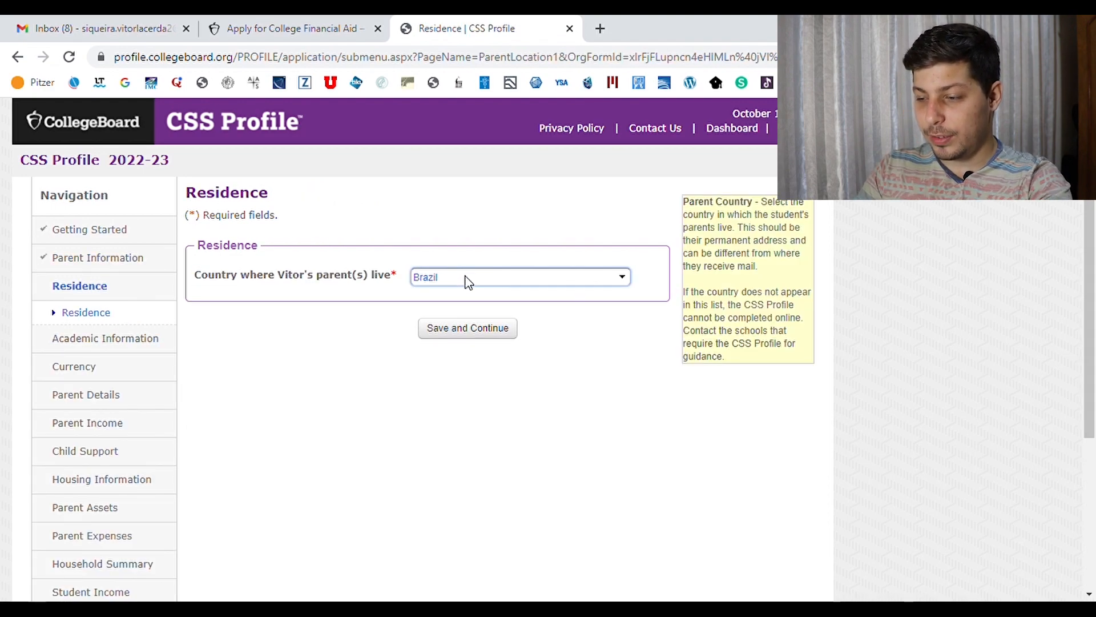
left_click(479, 326)
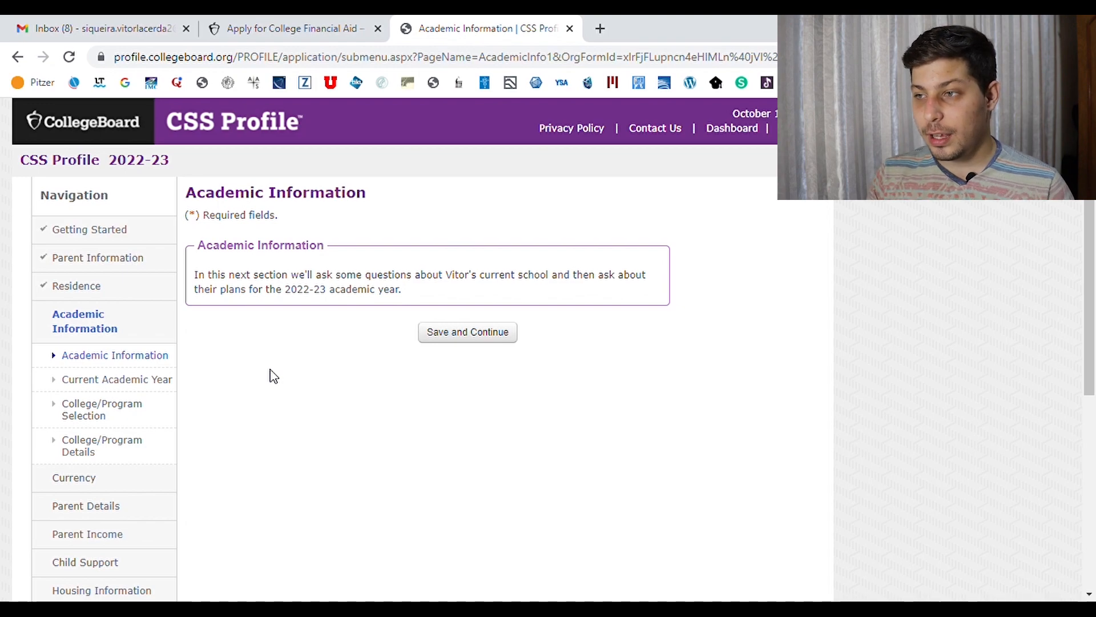
Set the student's 2021-22 year in school to 12th grade and save
left_click(467, 331)
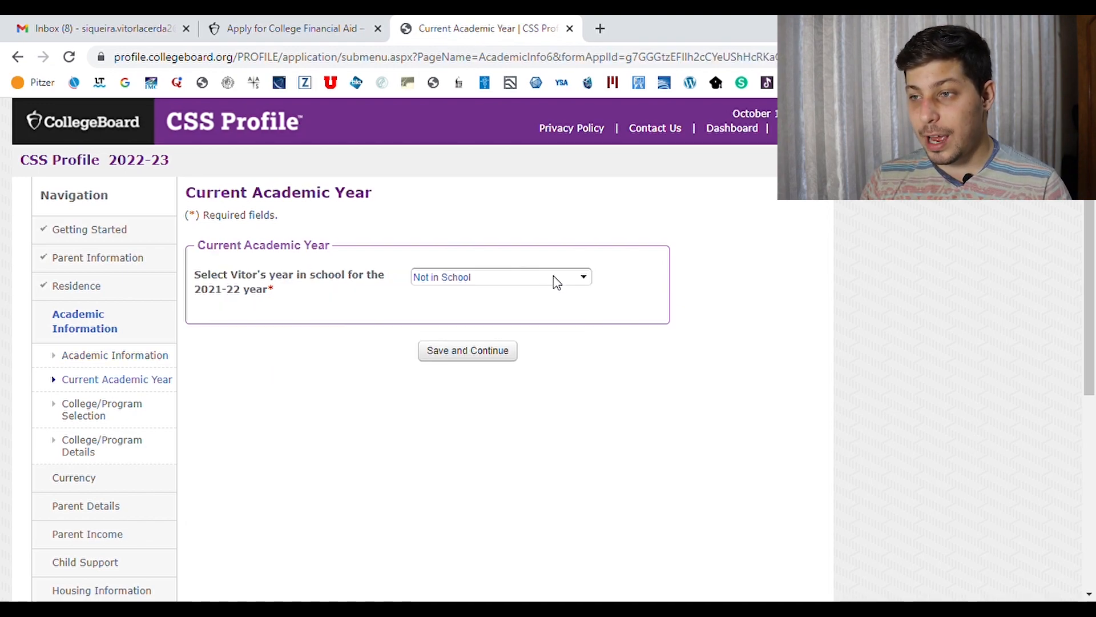
left_click(553, 277)
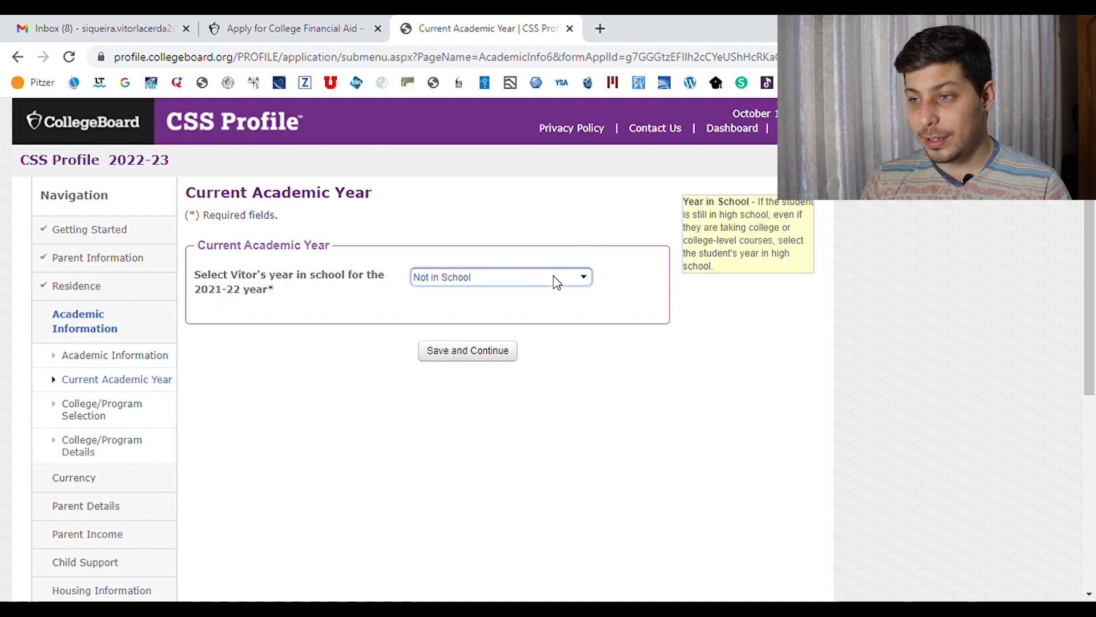
left_click(507, 351)
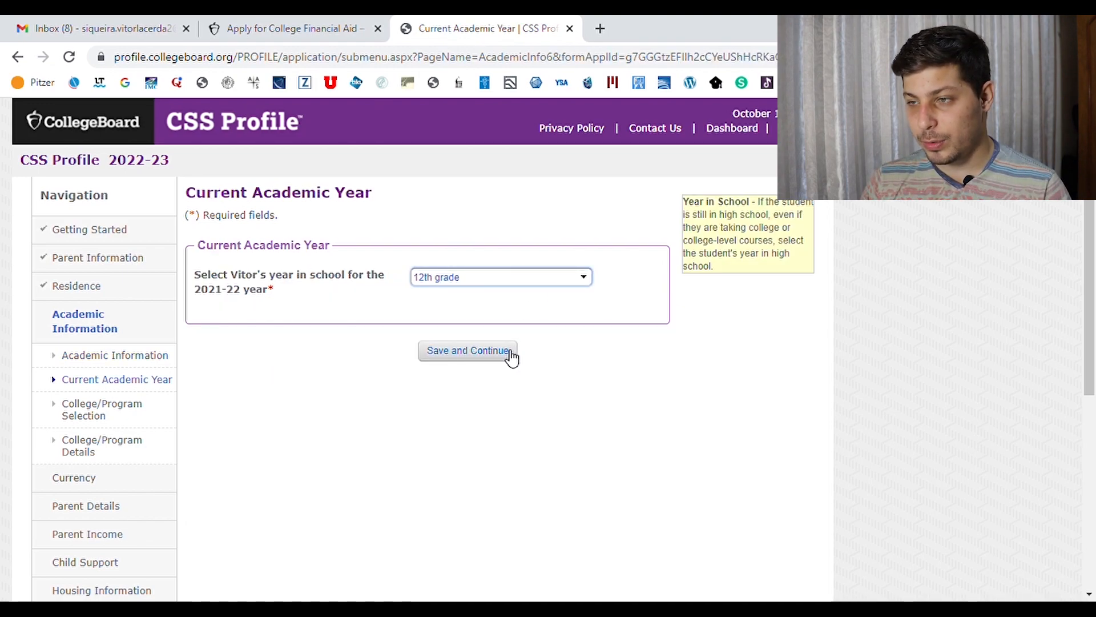
left_click(501, 357)
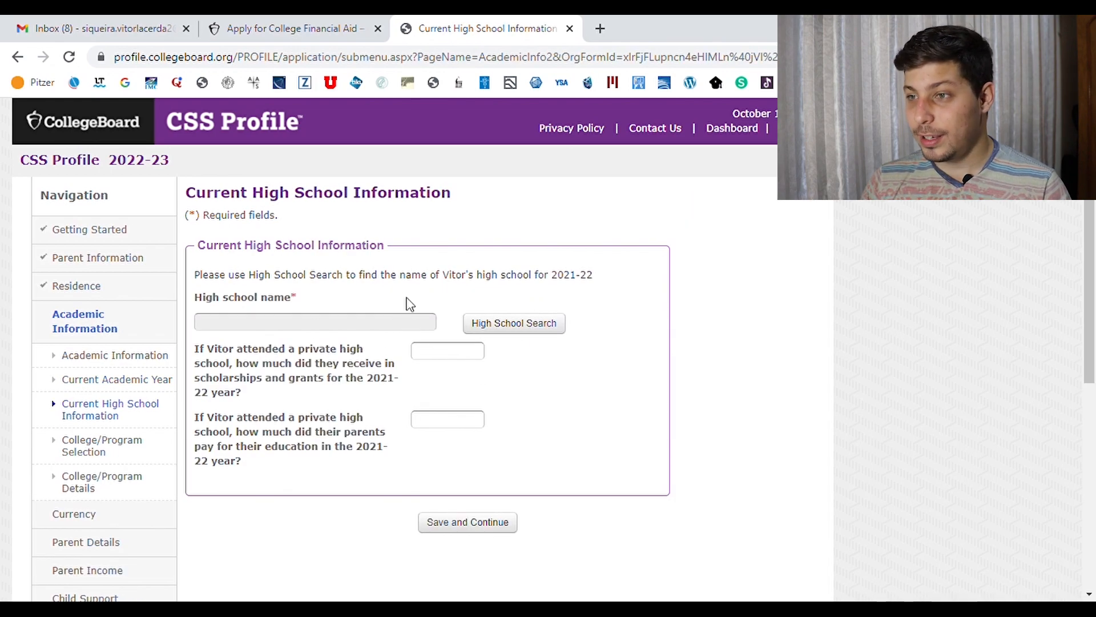
Set the high school to NOT LISTED, answer the private-school scholarships question, and save
left_click(516, 327)
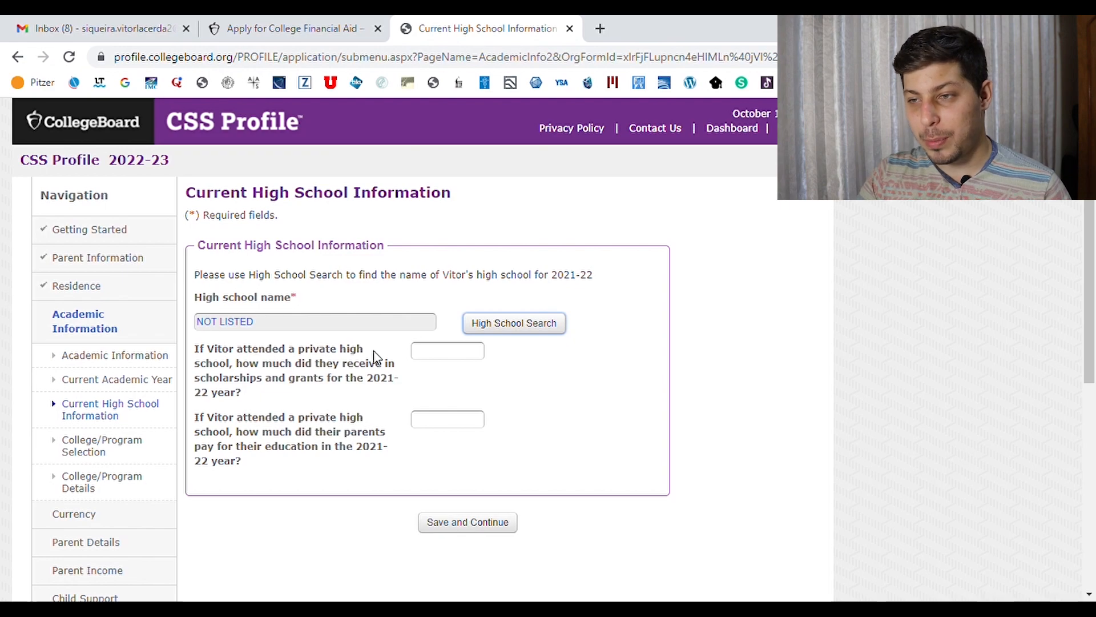
left_click(439, 359)
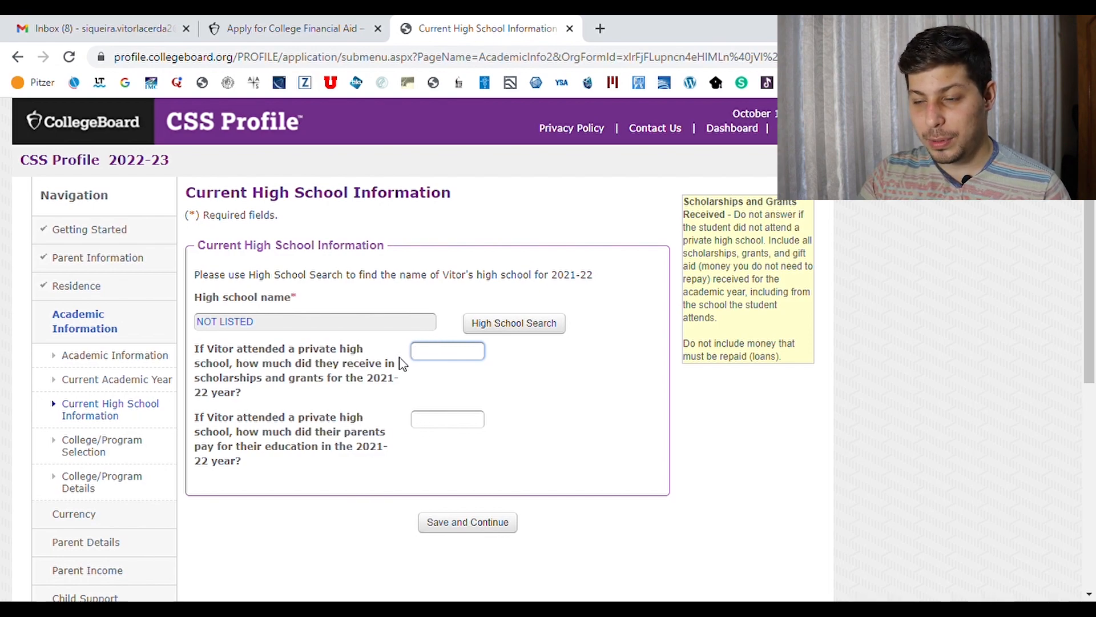
key("Tab")
left_click(469, 521)
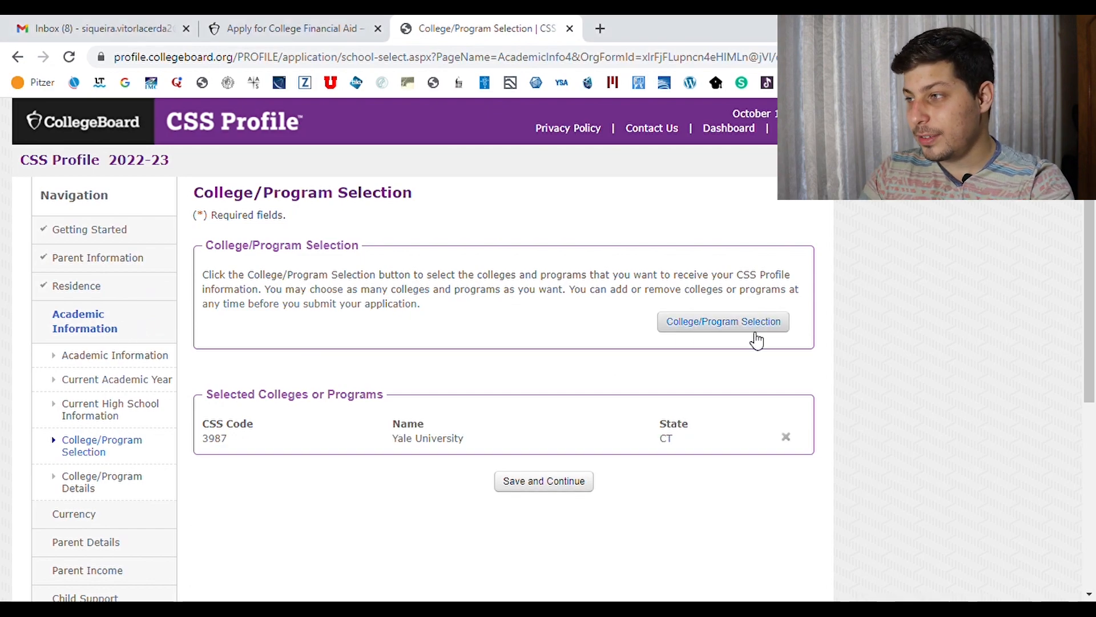
Save Yale as the selected college, then set first-year undergraduate, On campus housing and decision type
scroll(1093, 263, "down", 2)
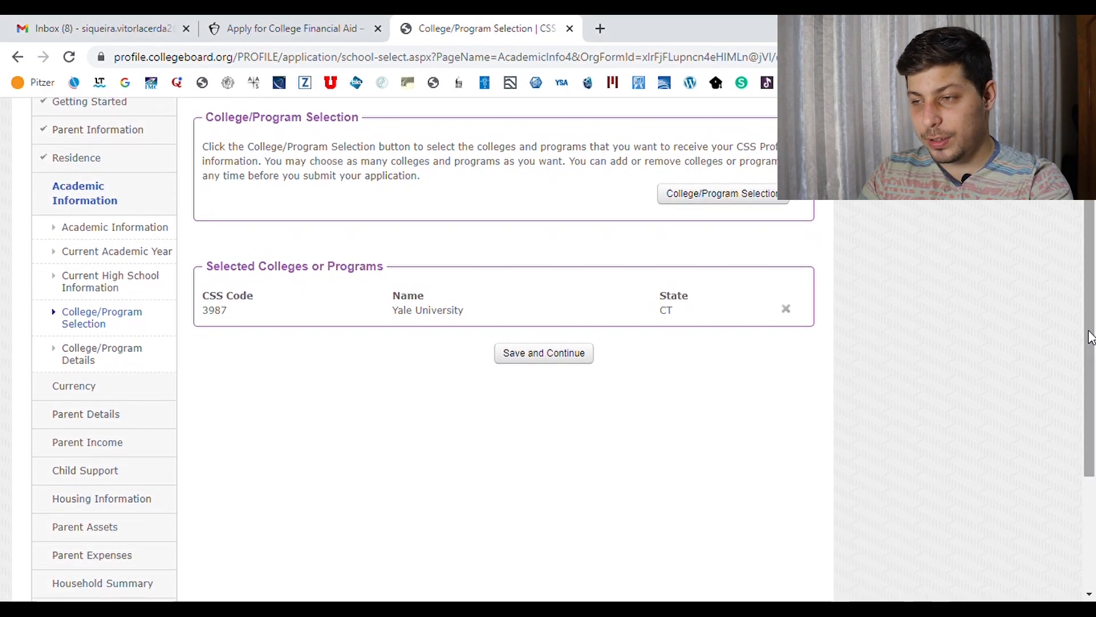
left_click(529, 368)
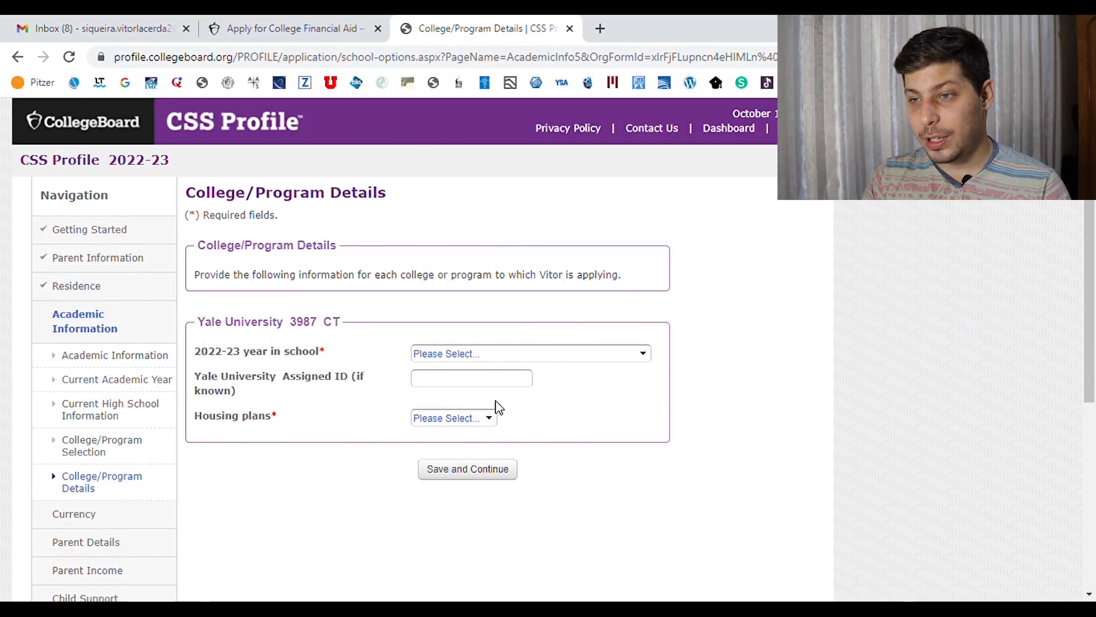
left_click(559, 358)
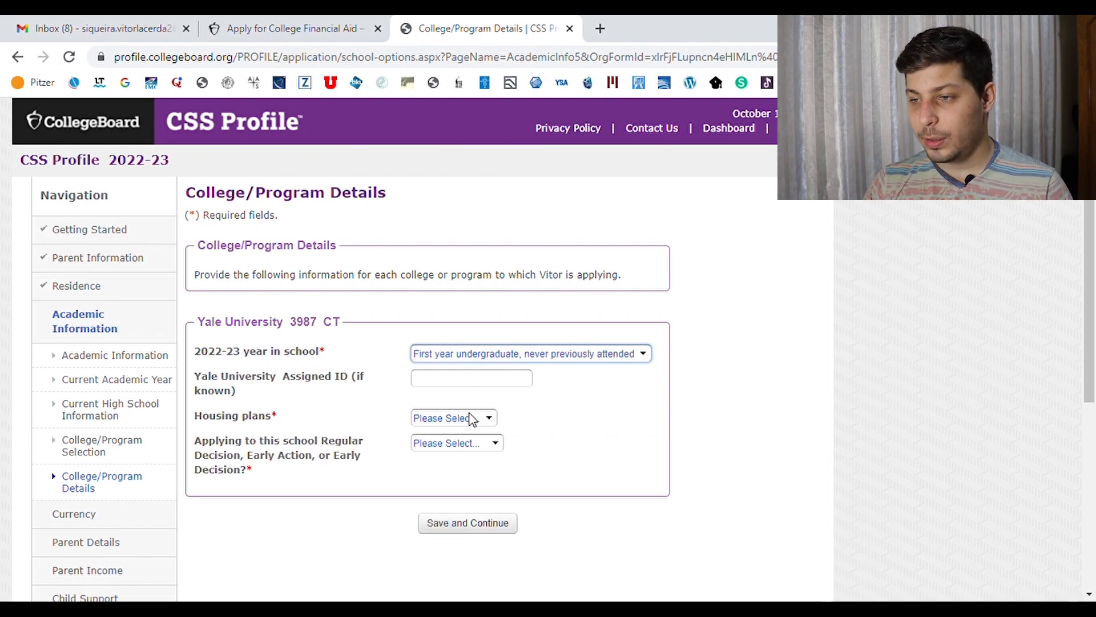
left_click(470, 413)
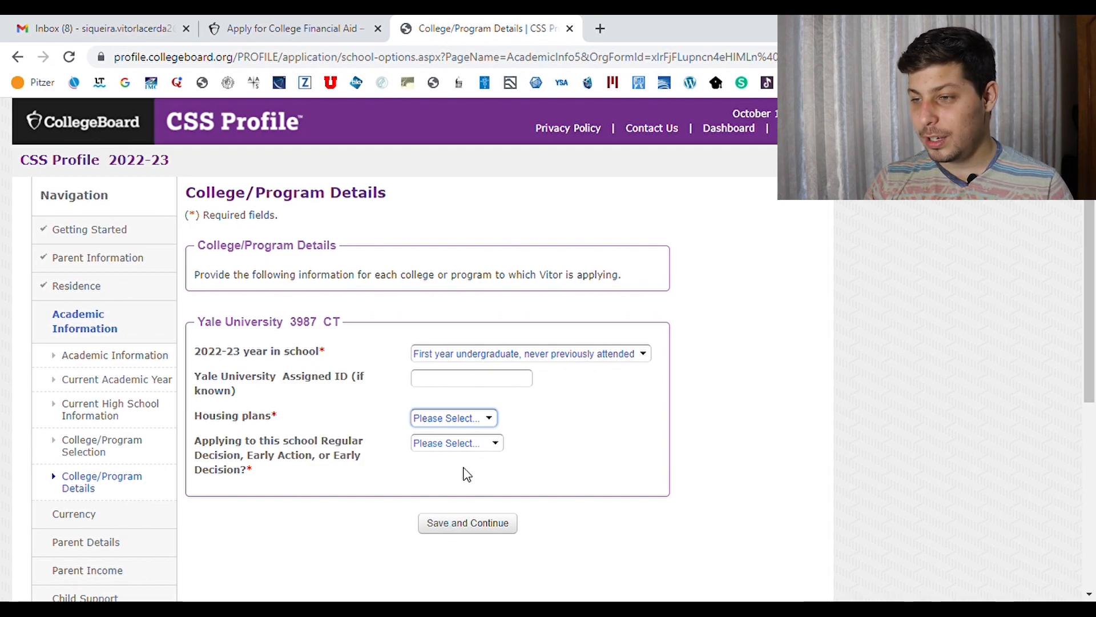
key("Down")
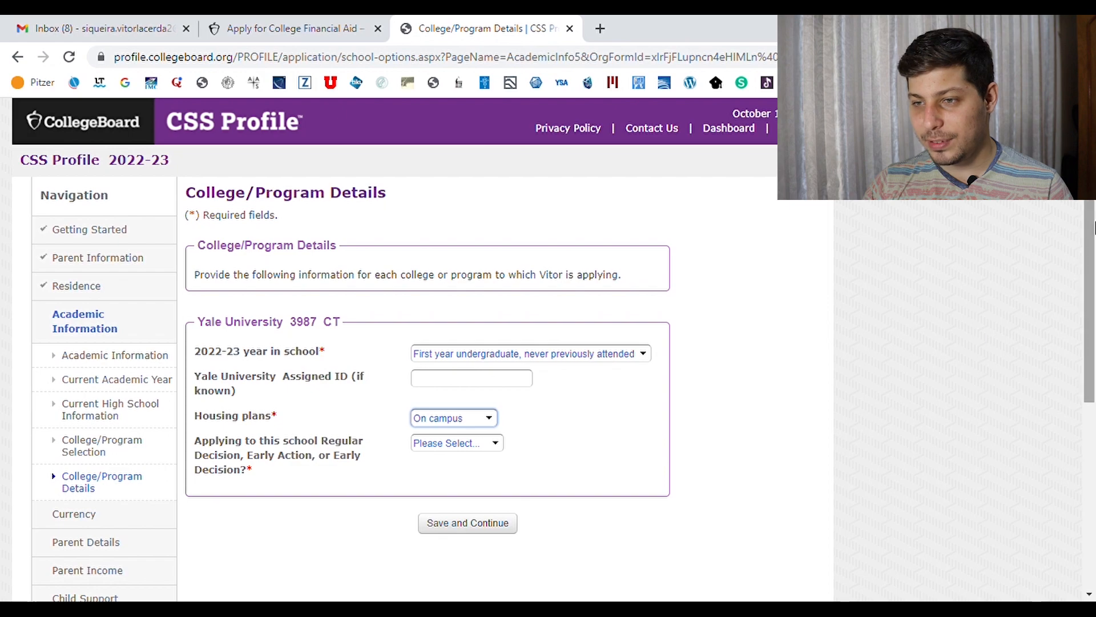
left_click_drag(1088, 280, 1088, 311)
left_click(476, 392)
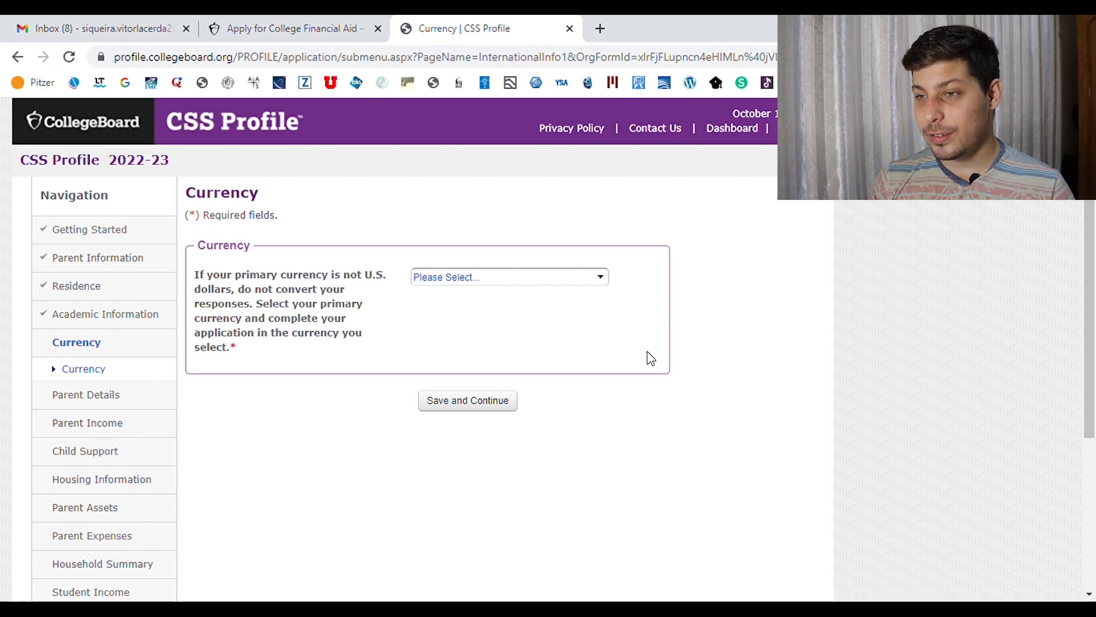
Set the primary currency to Brazilian real
left_click(548, 284)
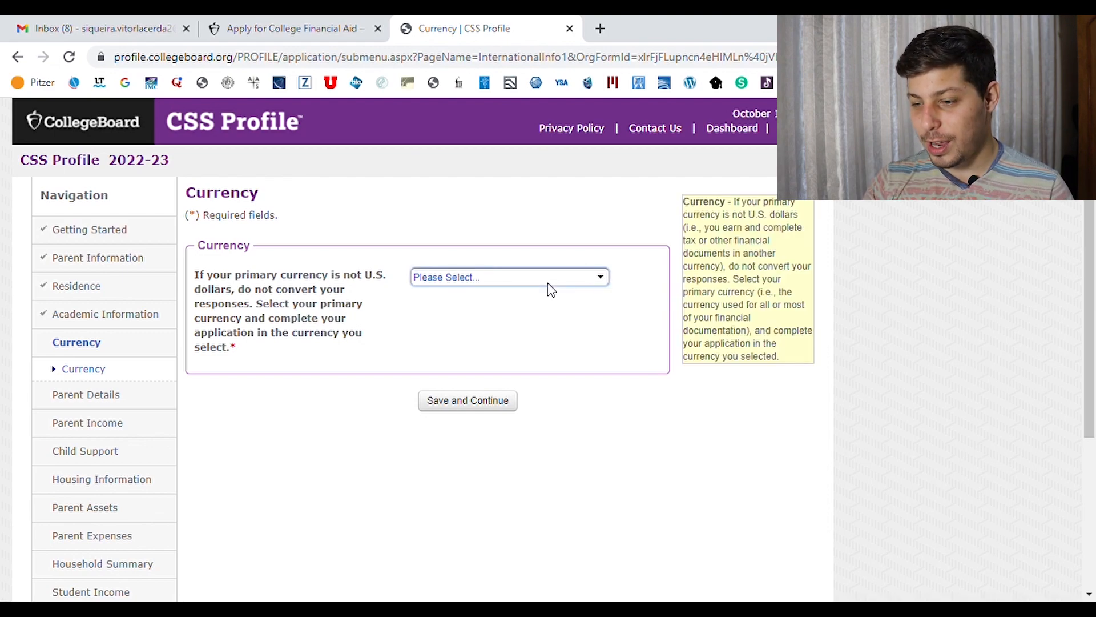
type("br")
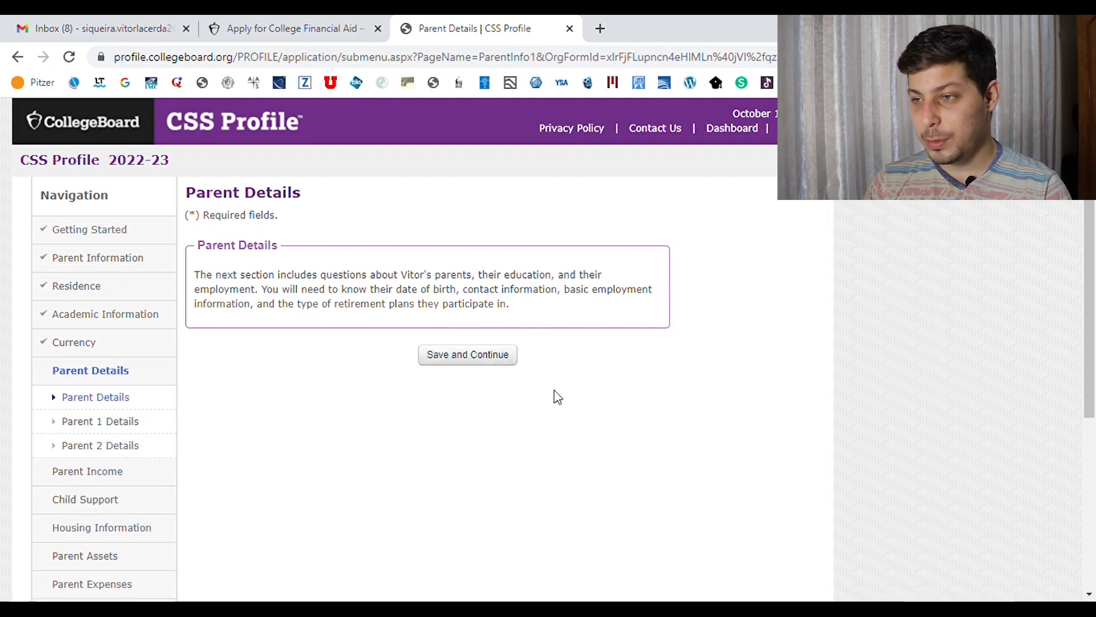
left_click(497, 367)
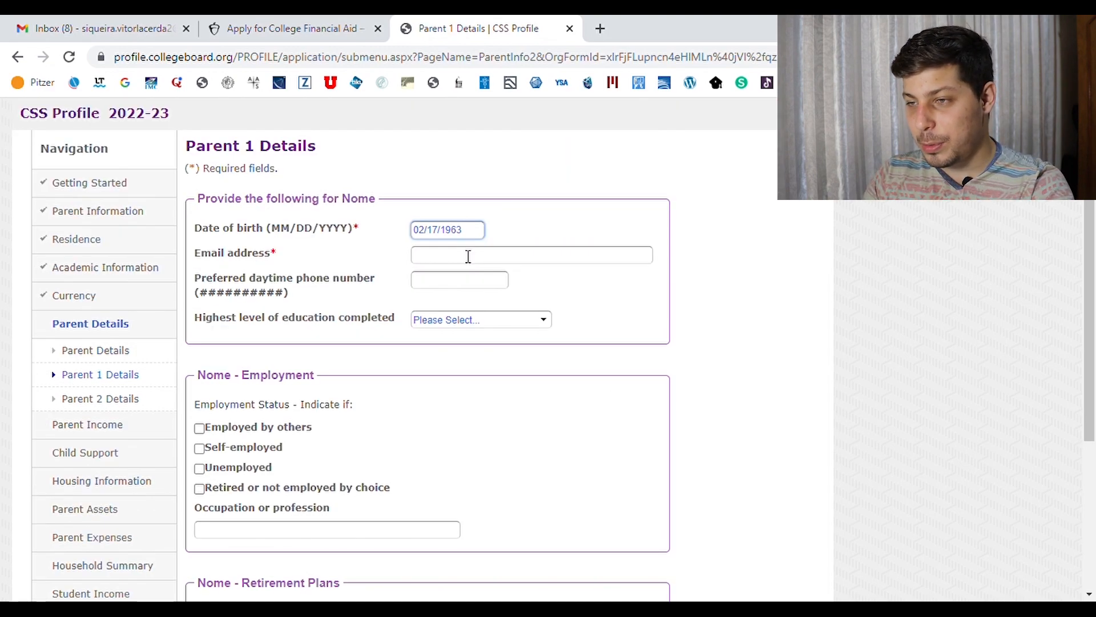
Give Parent 1 an e-mail, college-or-beyond education, retired status, Math teacher occupation, employer retirement plan
left_click(476, 262)
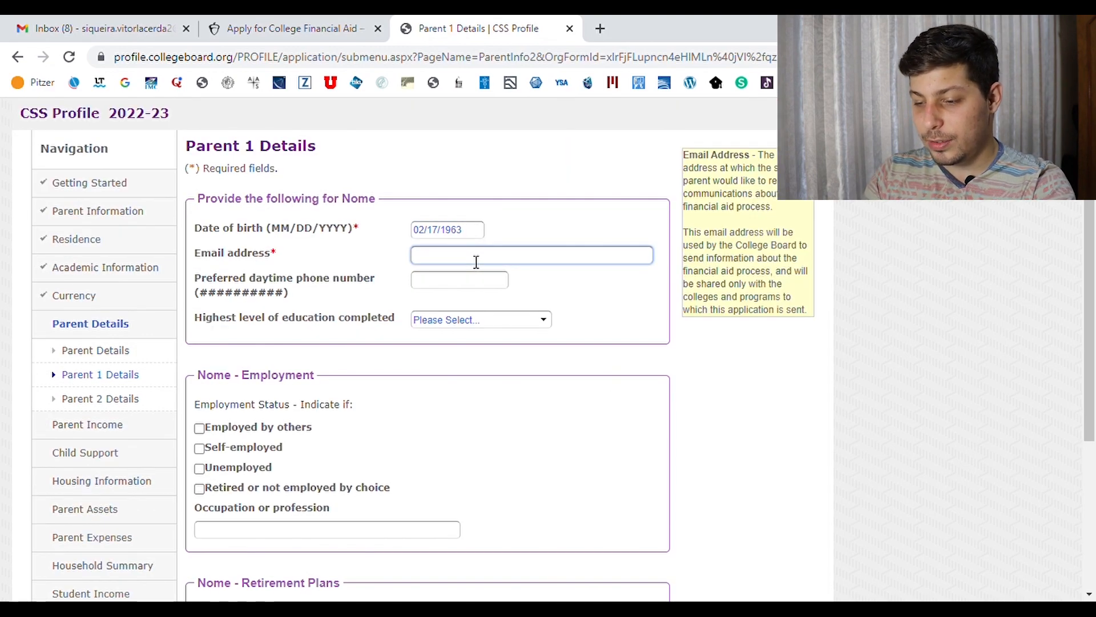
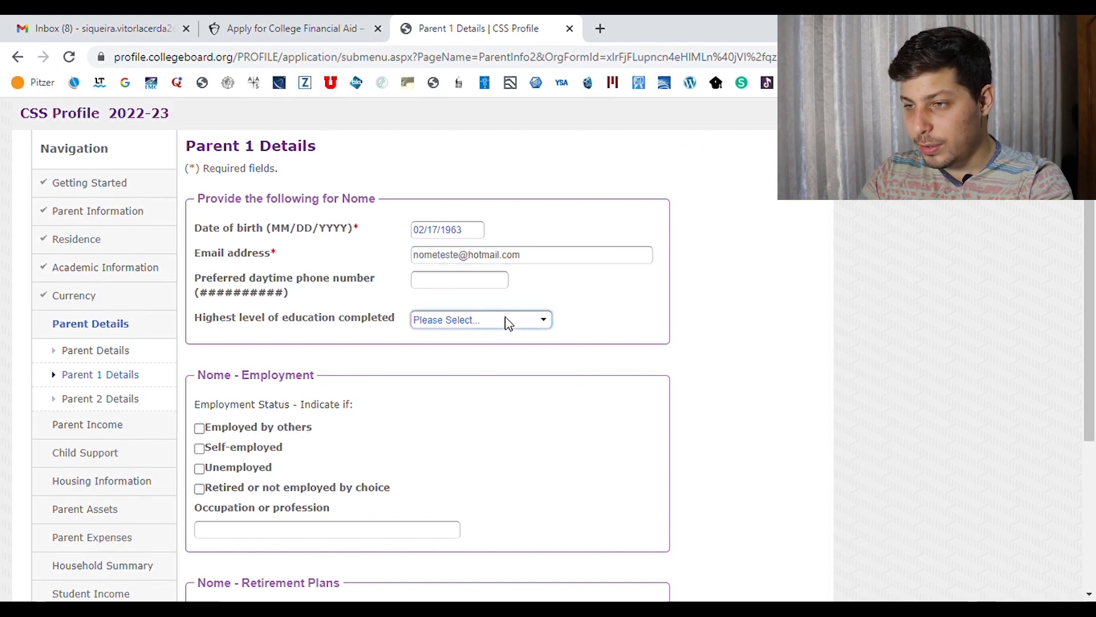
left_click(469, 404)
left_click_drag(1089, 260, 1094, 363)
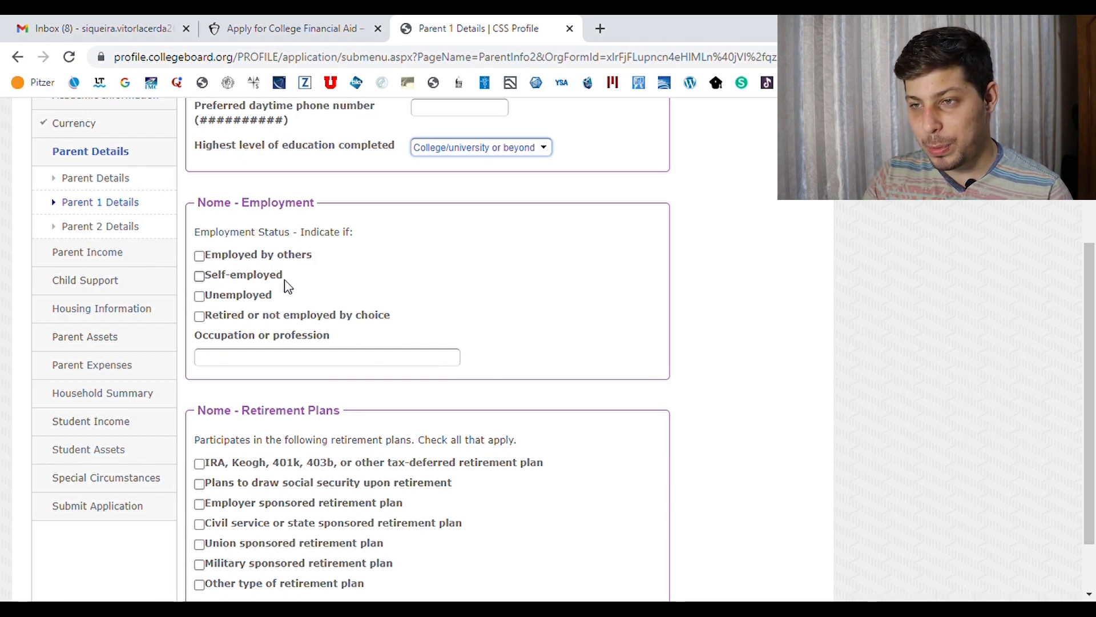
left_click(201, 318)
left_click(273, 365)
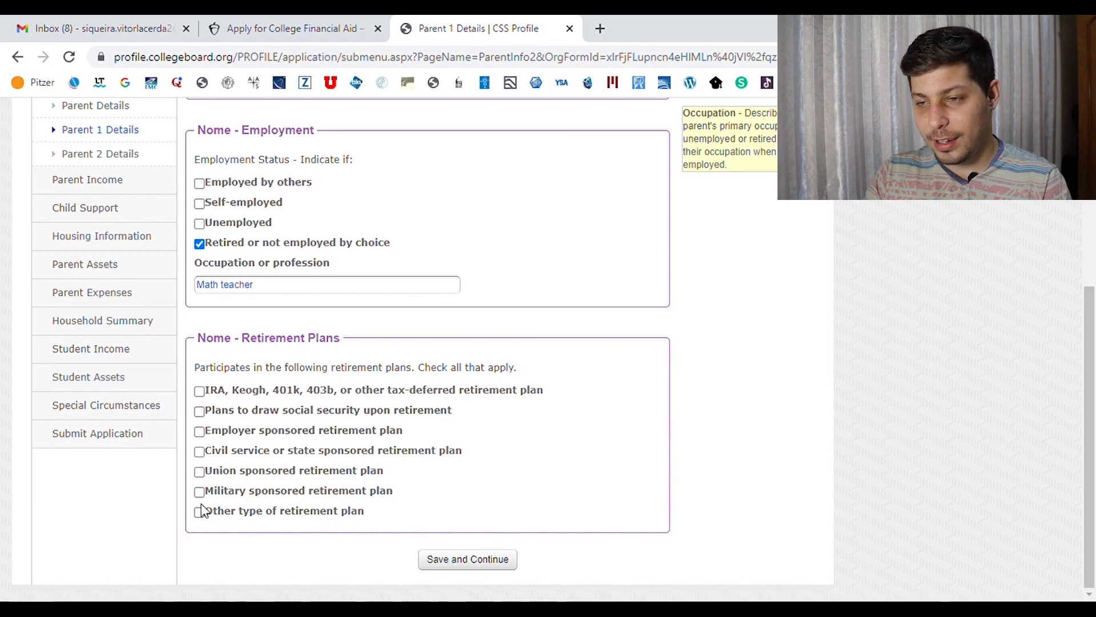
left_click(199, 431)
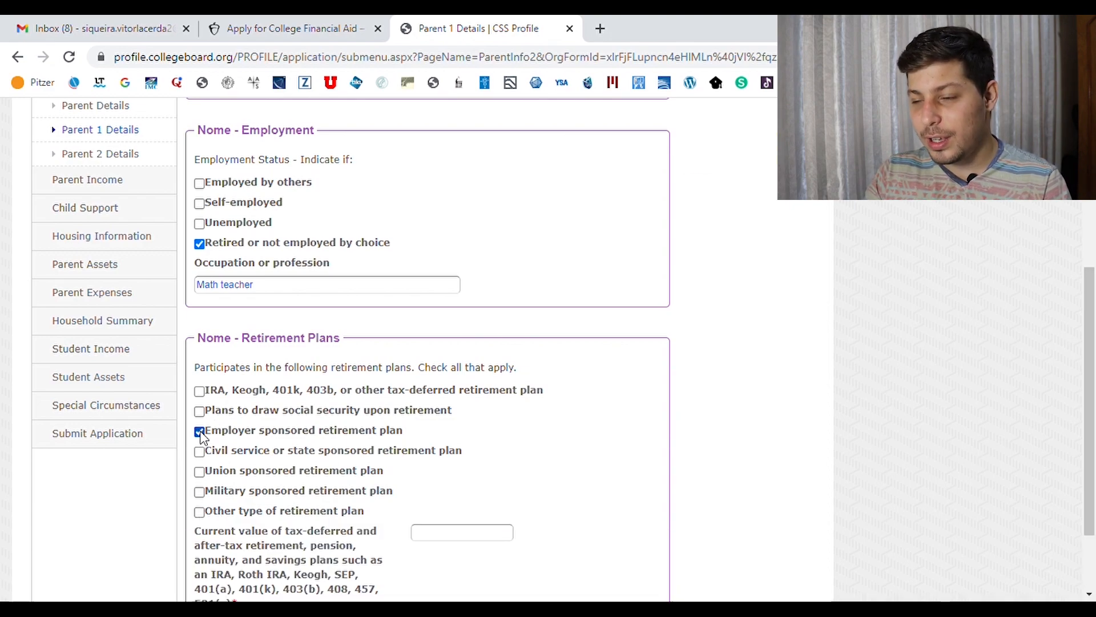
scroll(1094, 351, "down", 2)
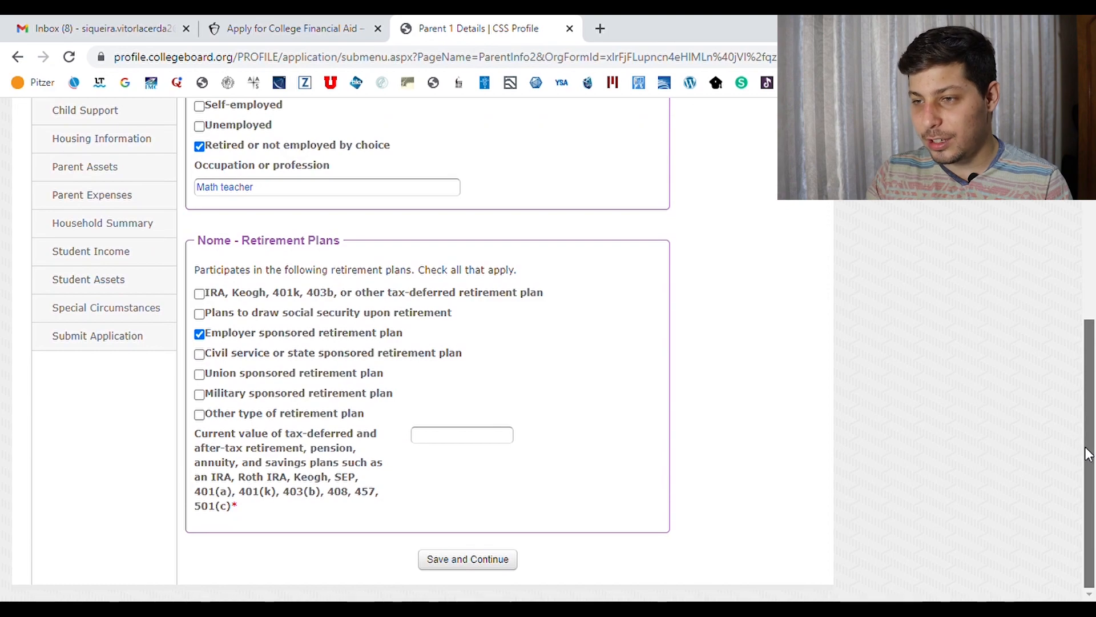
left_click(481, 438)
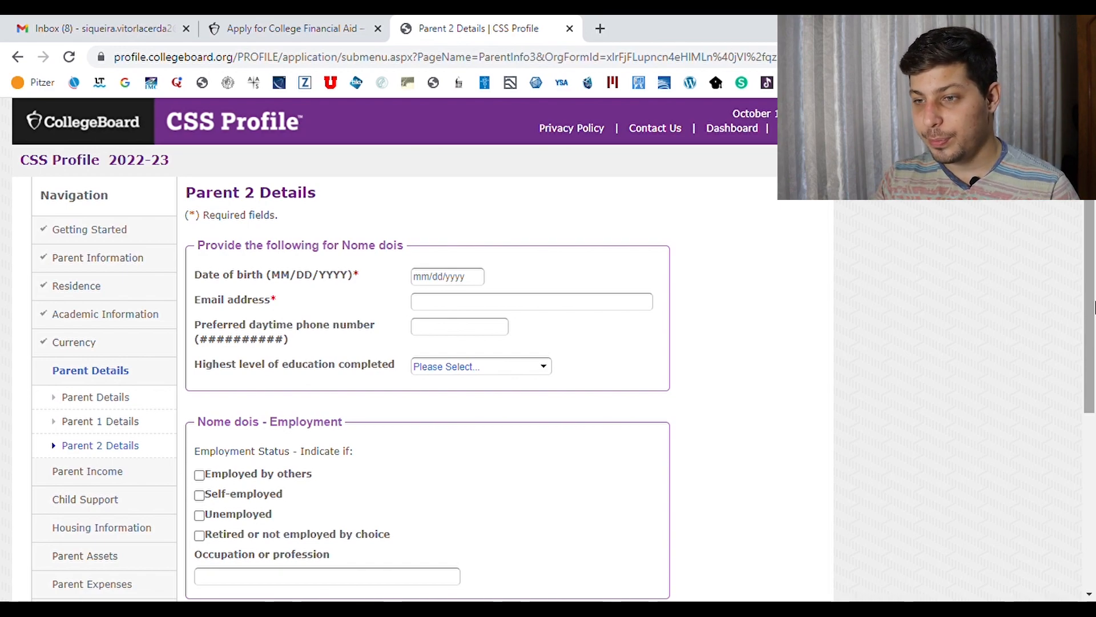
Save the parent details pages and move on to parent income
left_click_drag(1092, 307, 1055, 392)
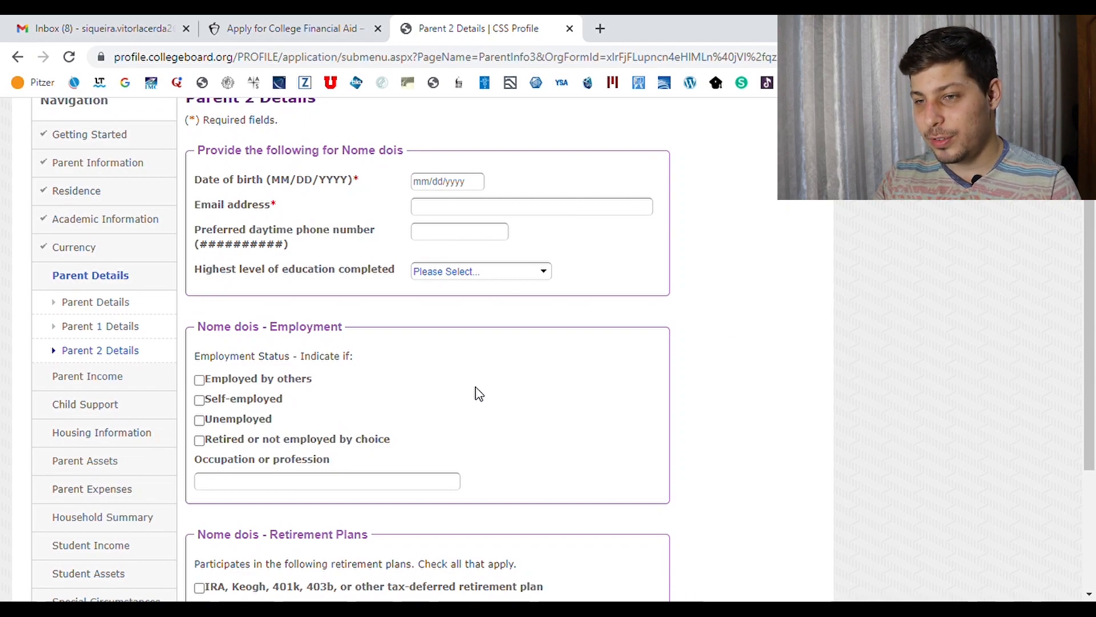
left_click_drag(1092, 264, 1092, 228)
left_click(482, 346)
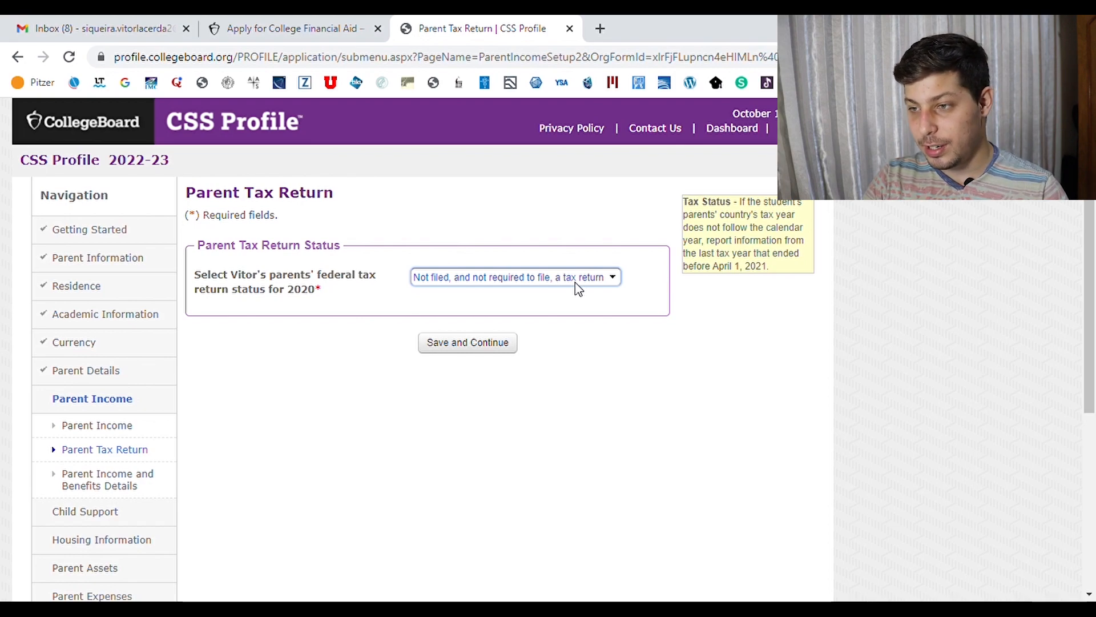
Record a completed 2020 tax return of type Other non-U.S. tax return and save
left_click(546, 328)
left_click(513, 380)
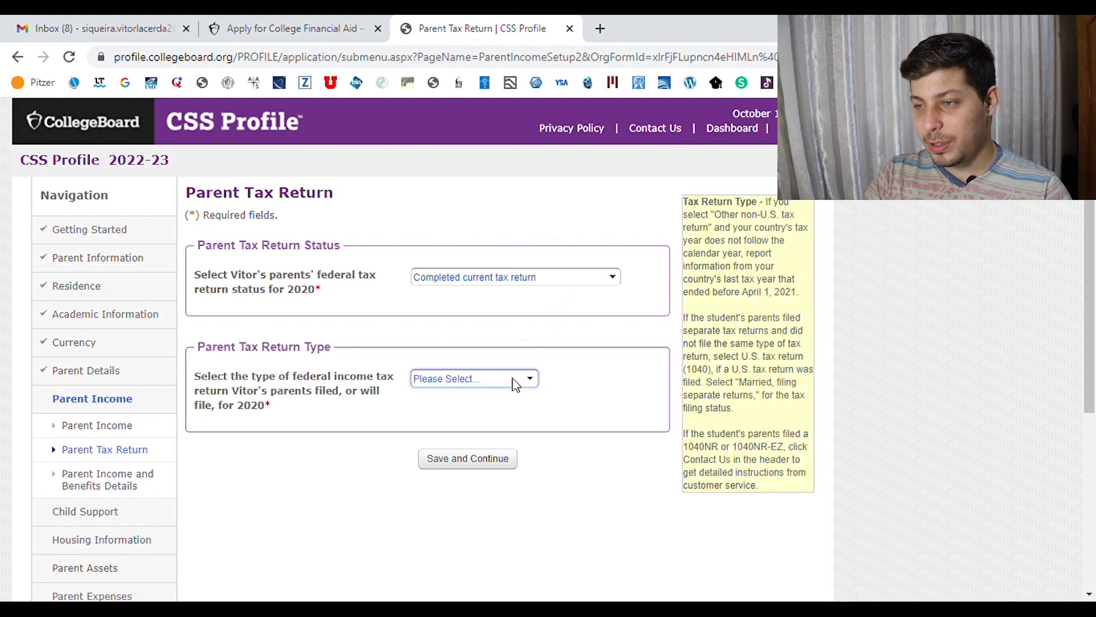
left_click(470, 503)
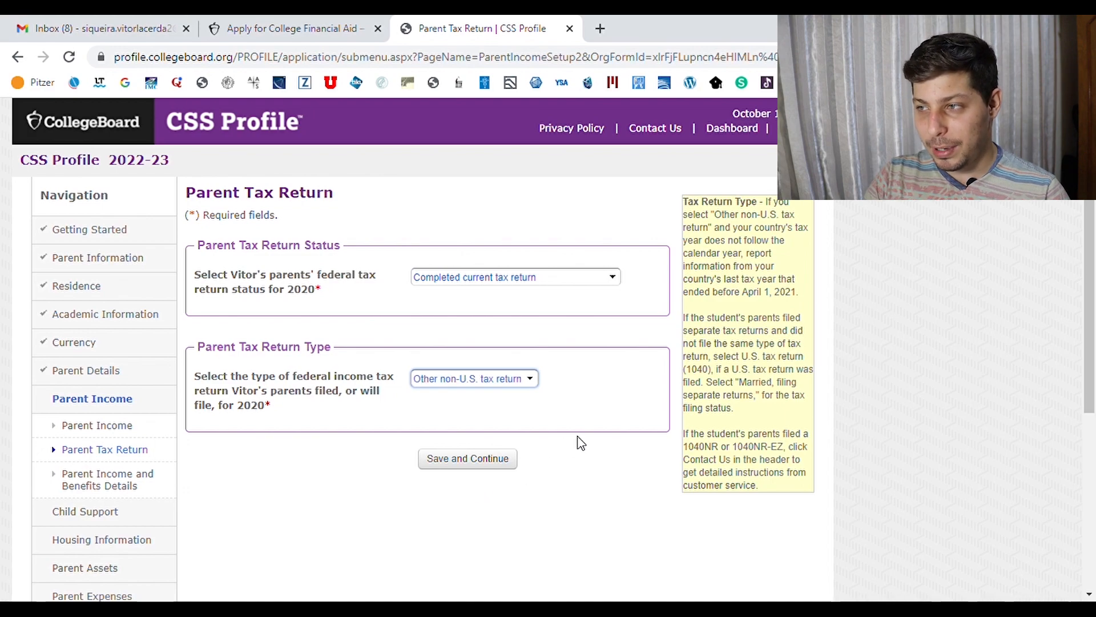
left_click(486, 468)
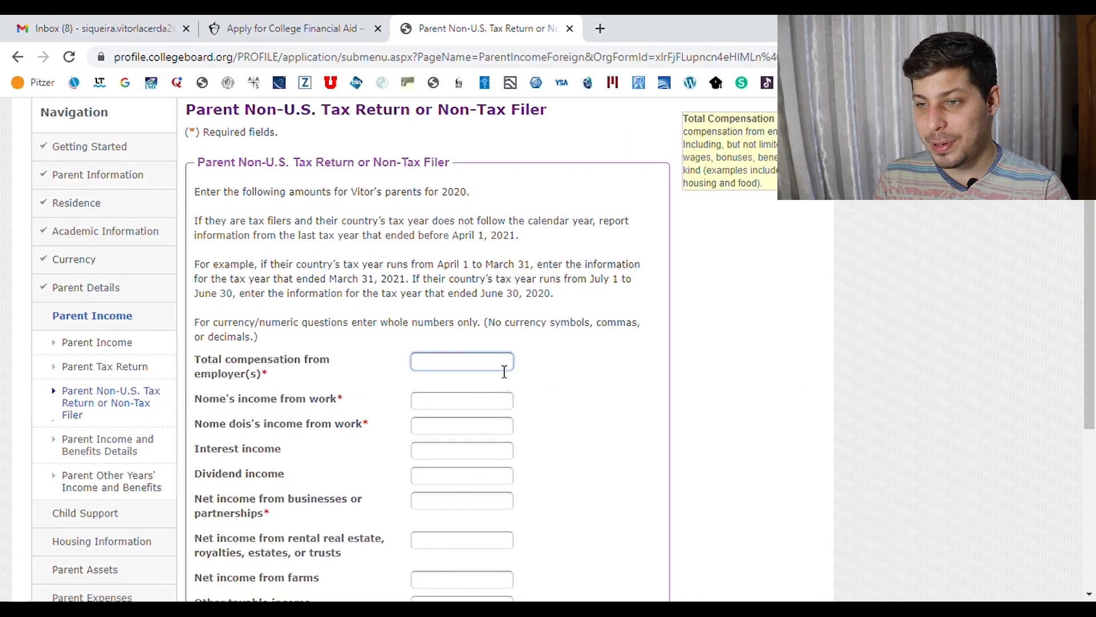
Enter 80000 total employer compensation and 40000 income from work for each parent
type("80000")
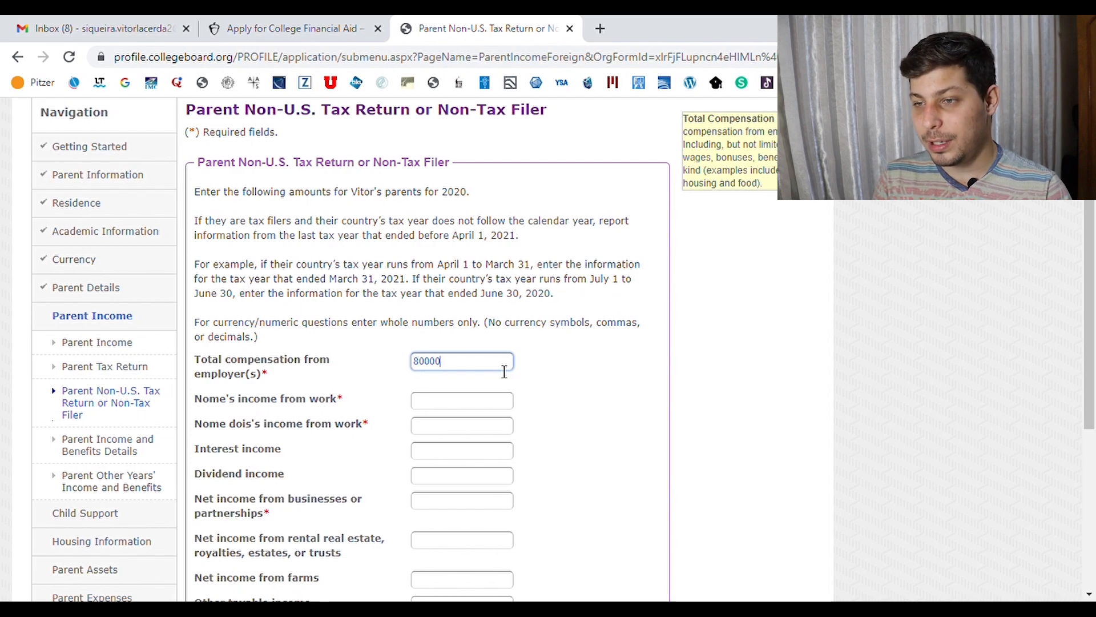
left_click(467, 400)
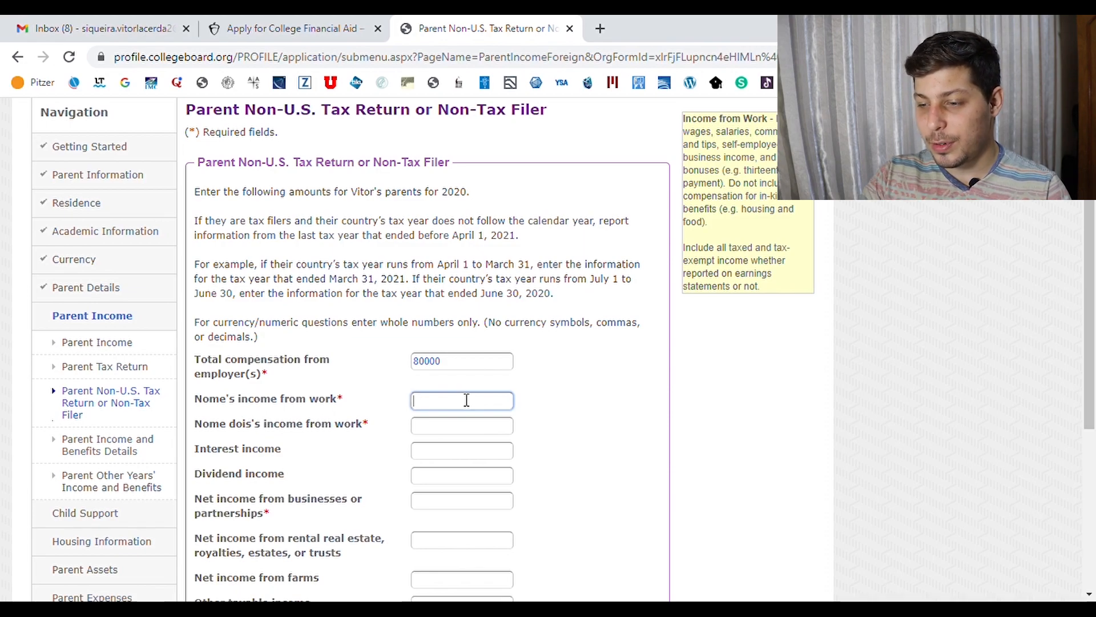
left_click_drag(220, 400, 201, 407)
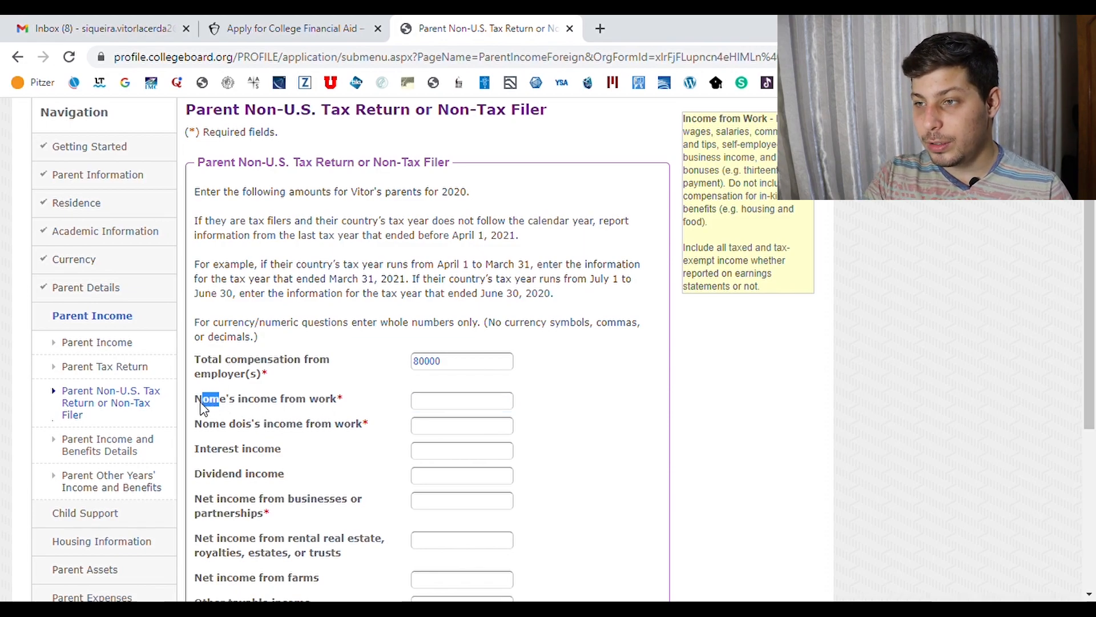
left_click(201, 407)
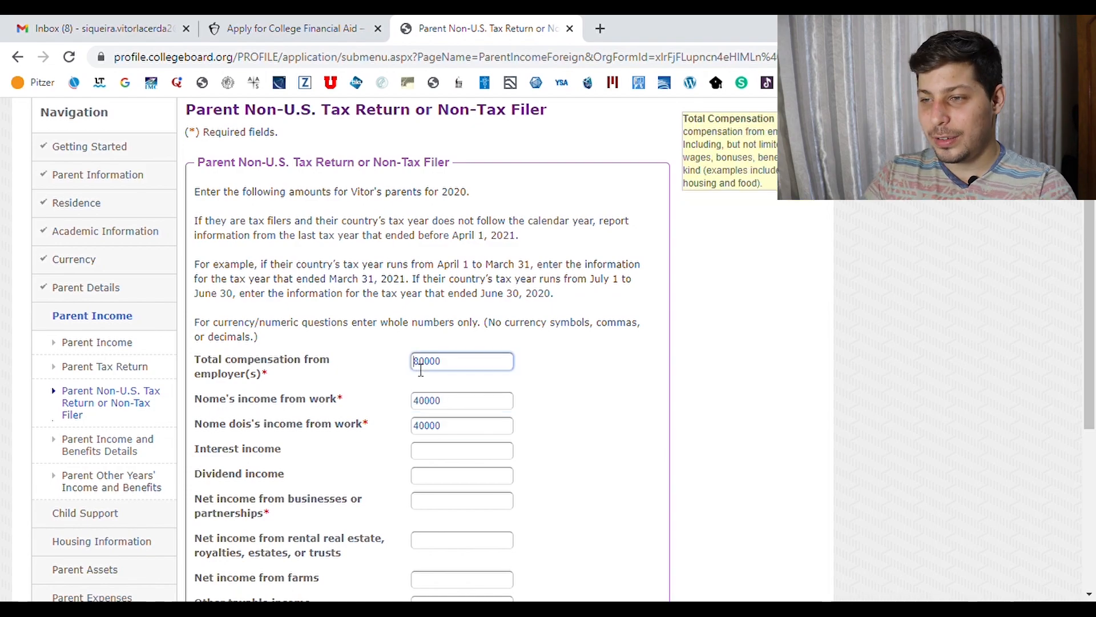
double_click(425, 367)
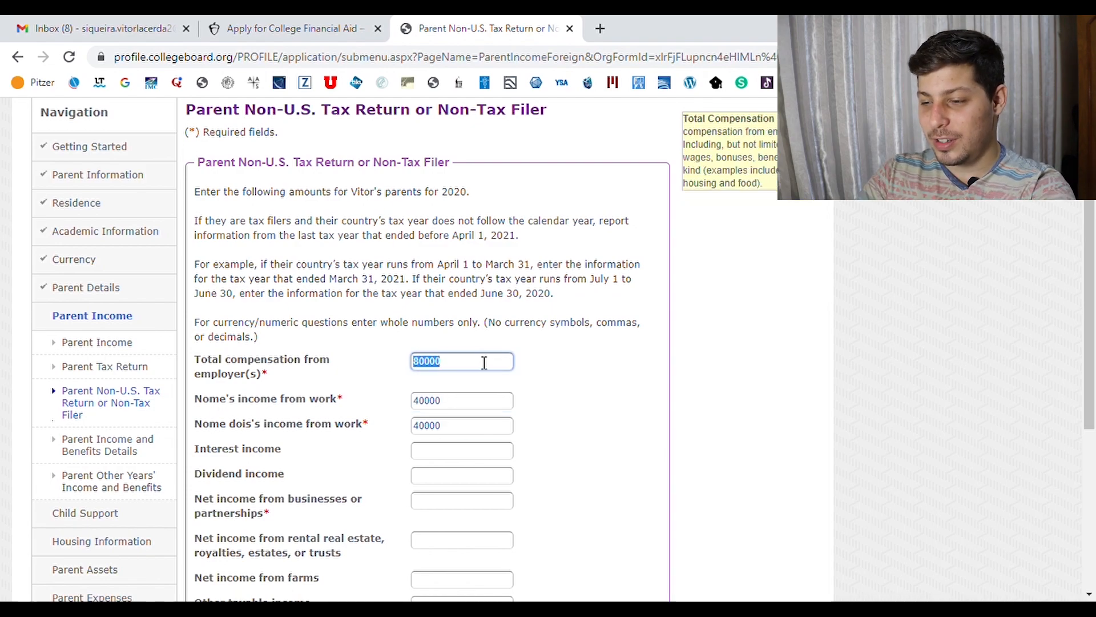
scroll(1087, 331, "down", 2)
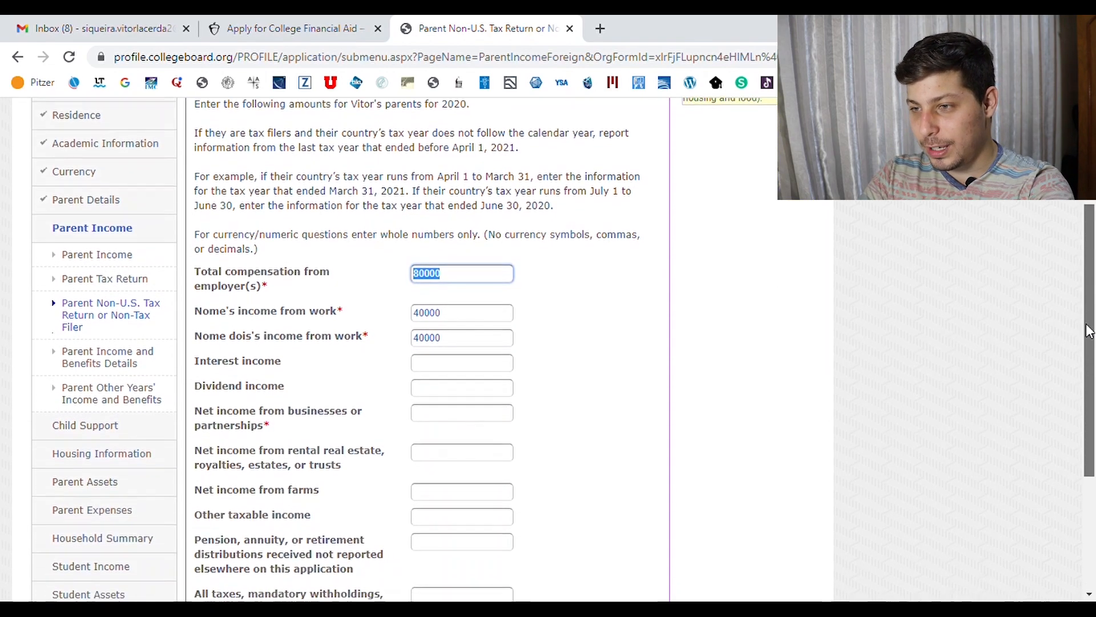
left_click(474, 350)
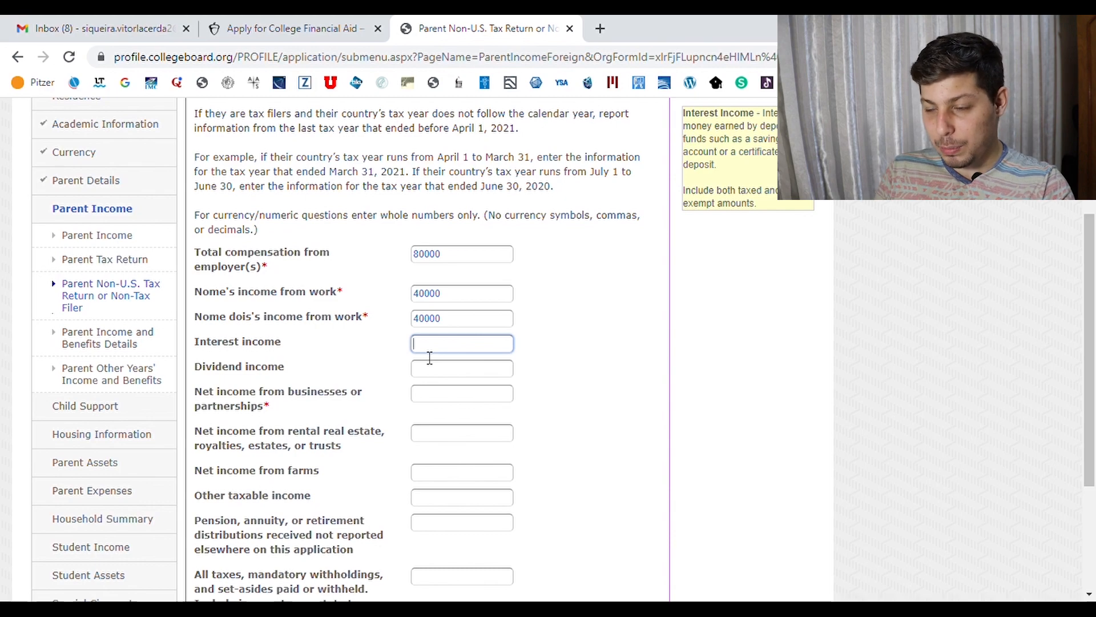
Enter 400 interest income and 0 for dividend, business and rental income
type("400")
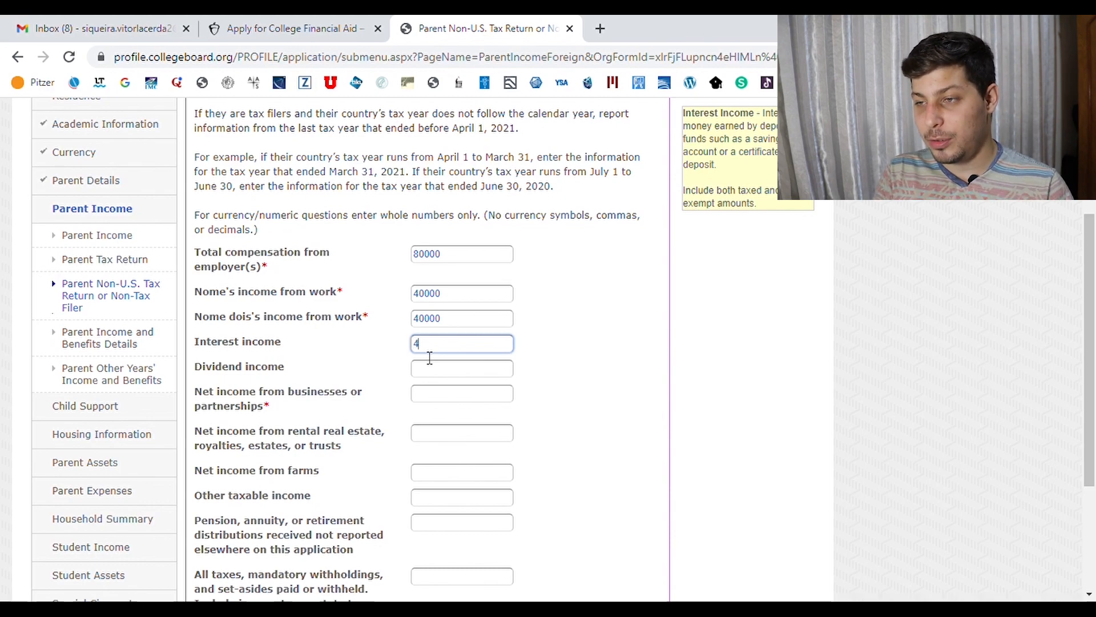
left_click(441, 372)
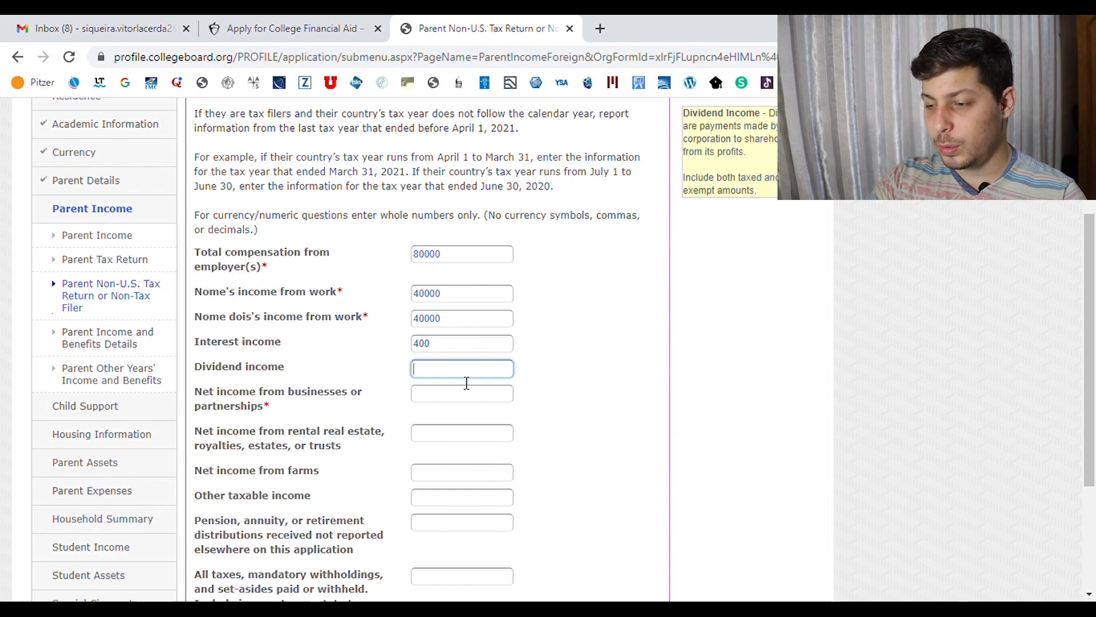
type("0")
key("Tab")
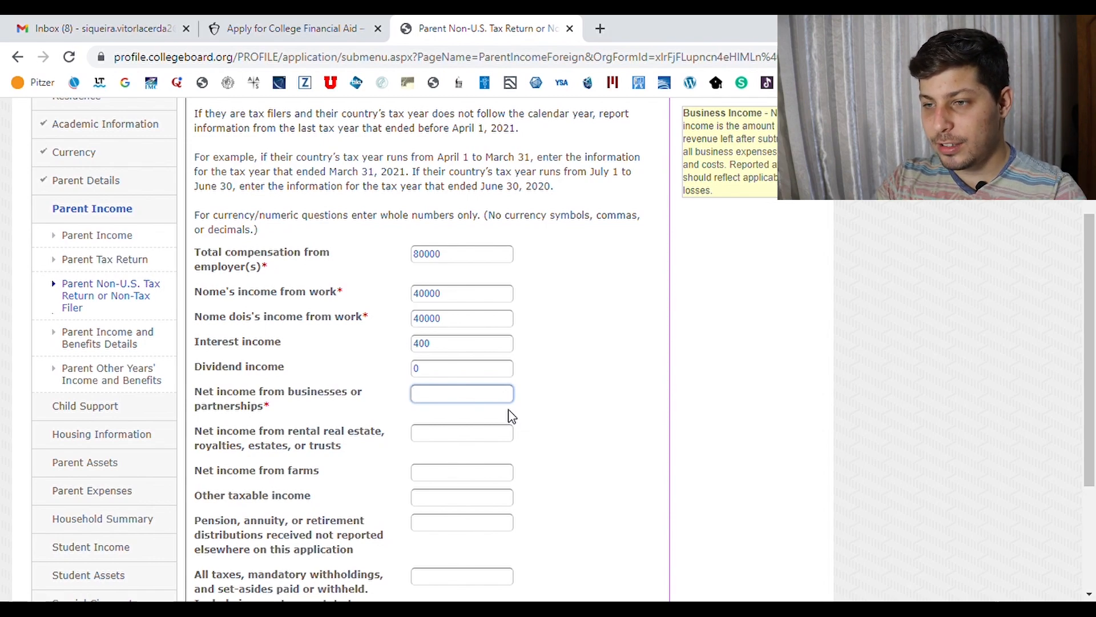
type("0")
key("Tab")
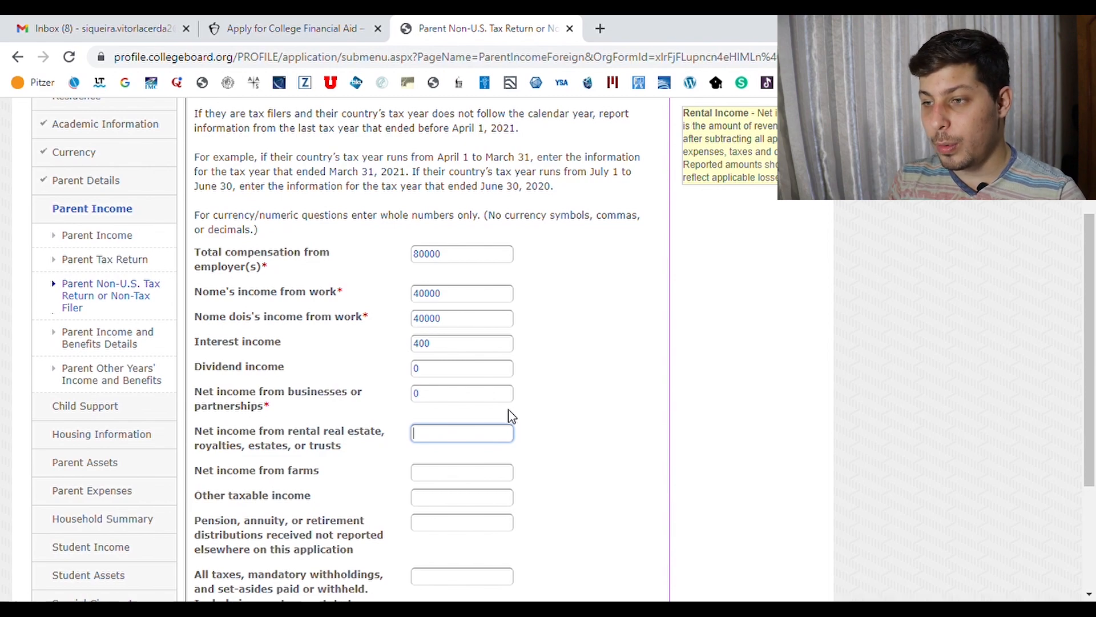
type("0")
key("Tab")
type("0")
key("Tab")
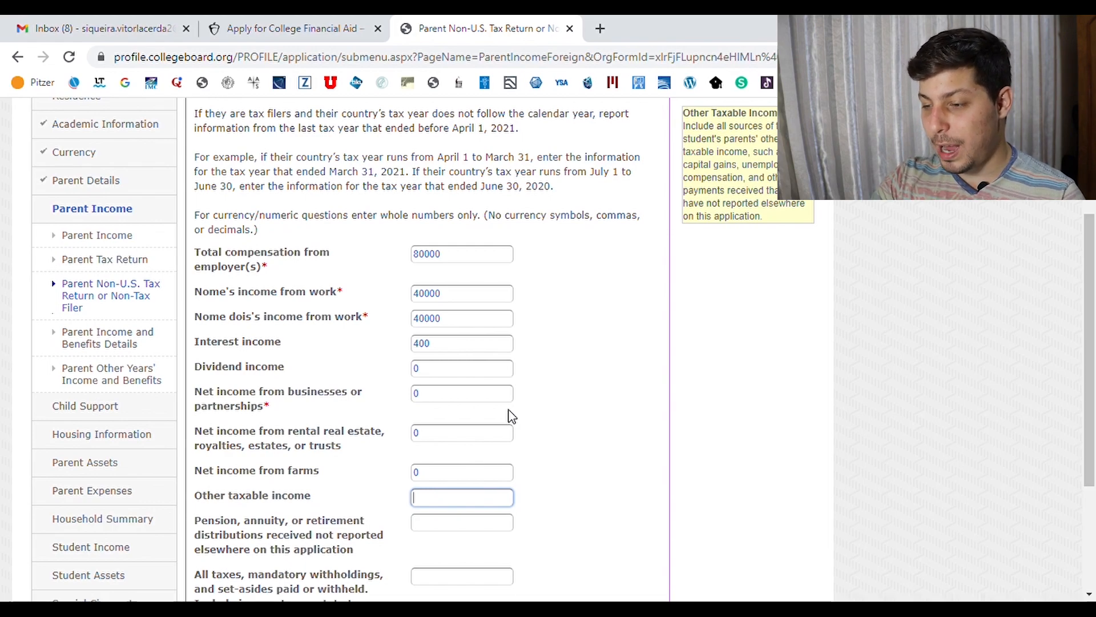
Enter 0 for the next income field and pension distributions, and 400 for all taxes
type("0")
key("Tab")
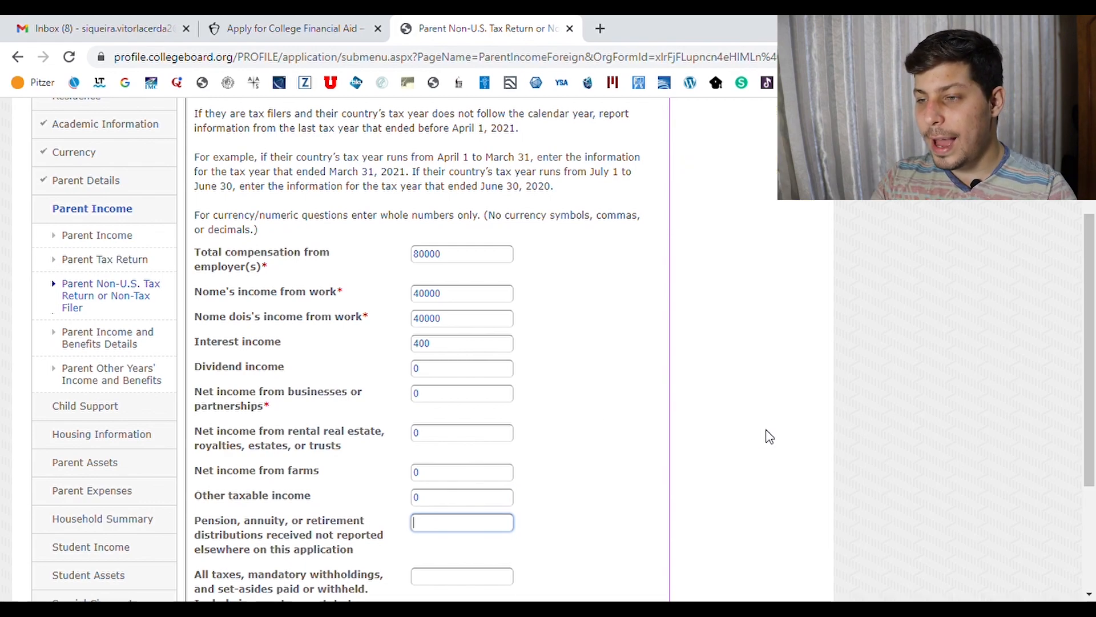
scroll(673, 479, "down", 3)
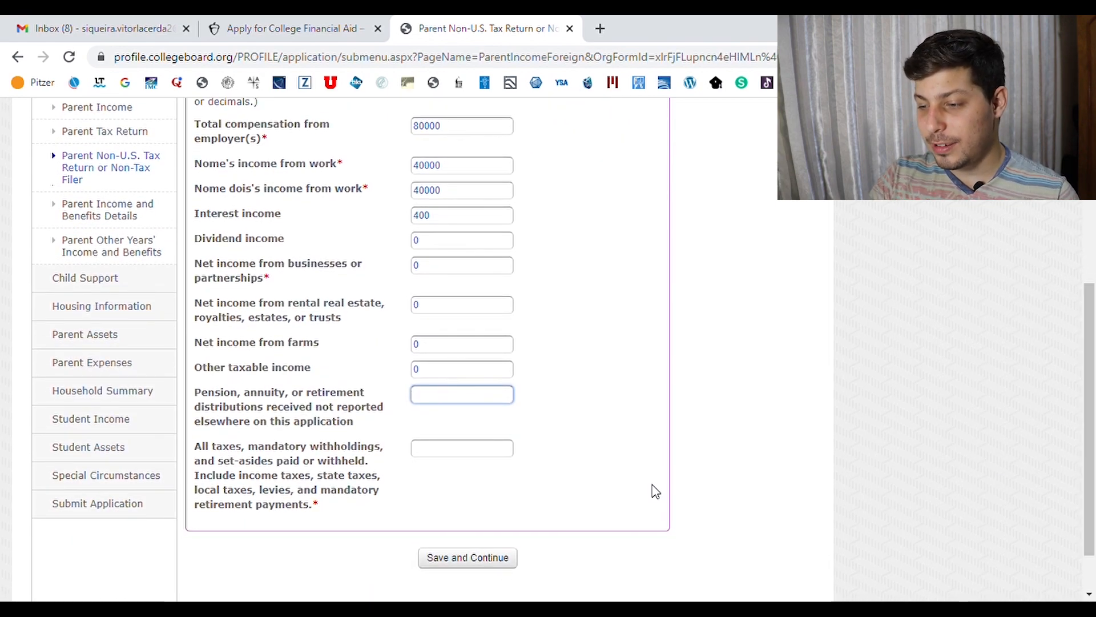
type("0")
key("Tab")
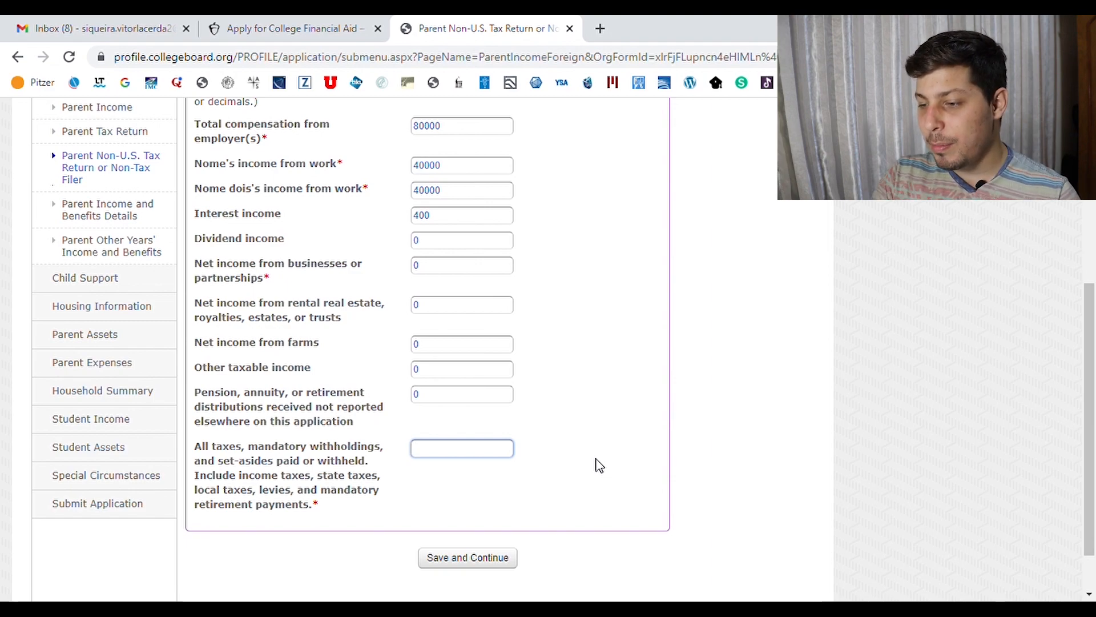
type("400")
key("Tab")
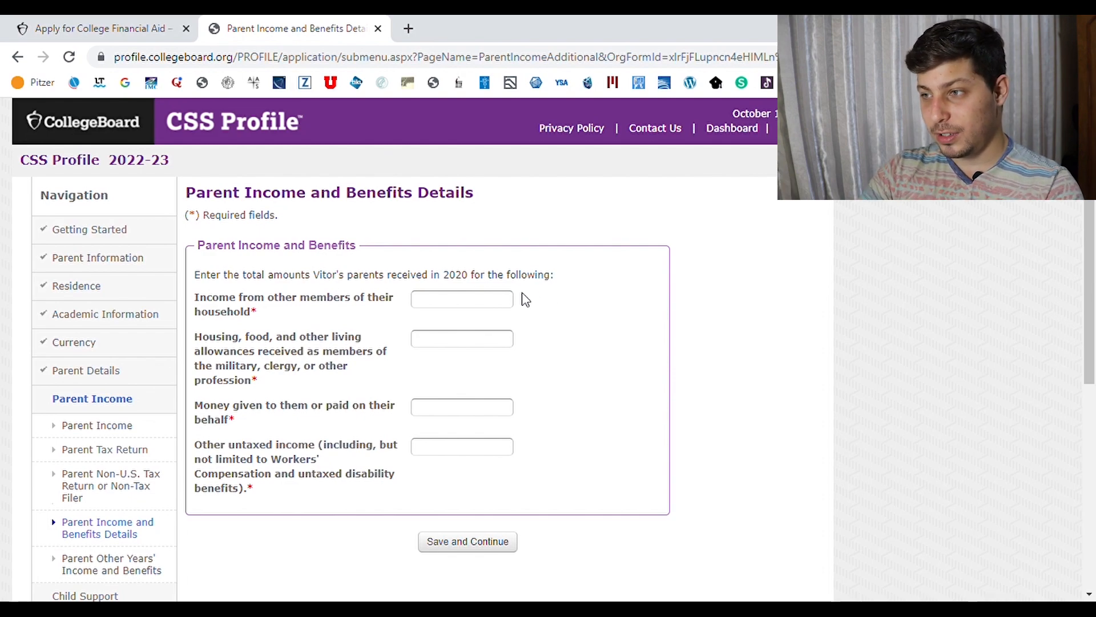
Enter 0 for other household members' income, living allowances and money given
left_click(487, 306)
type("0")
key("Tab")
type("0")
key("Tab")
type("0")
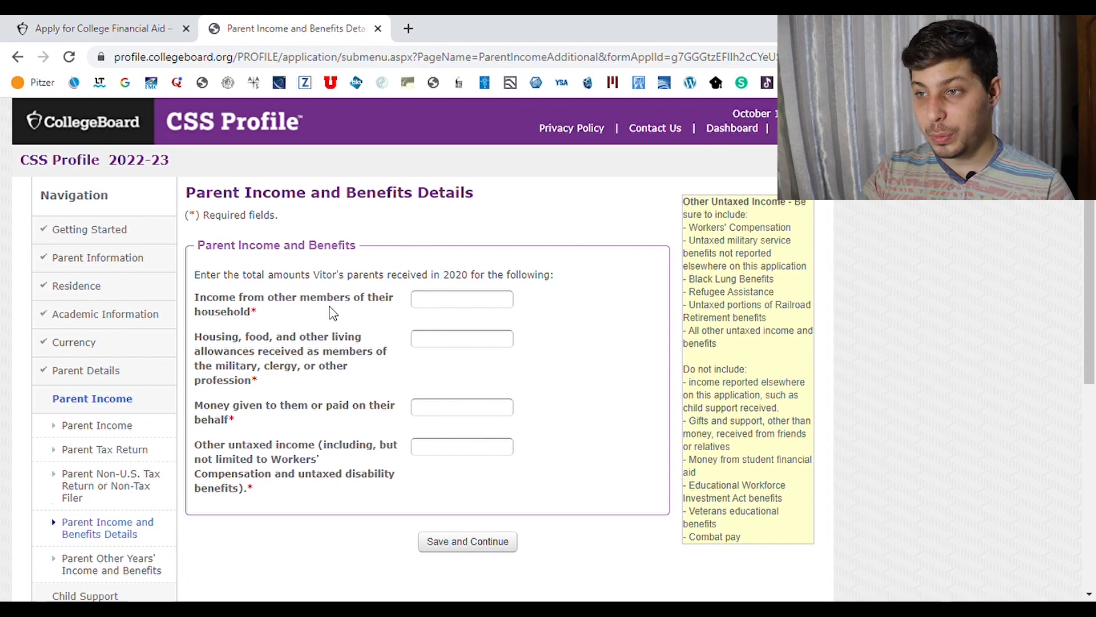
Re-enter 0 for household members' income, living allowances and money given, plus 0 other untaxed income
left_click(444, 302)
type("0")
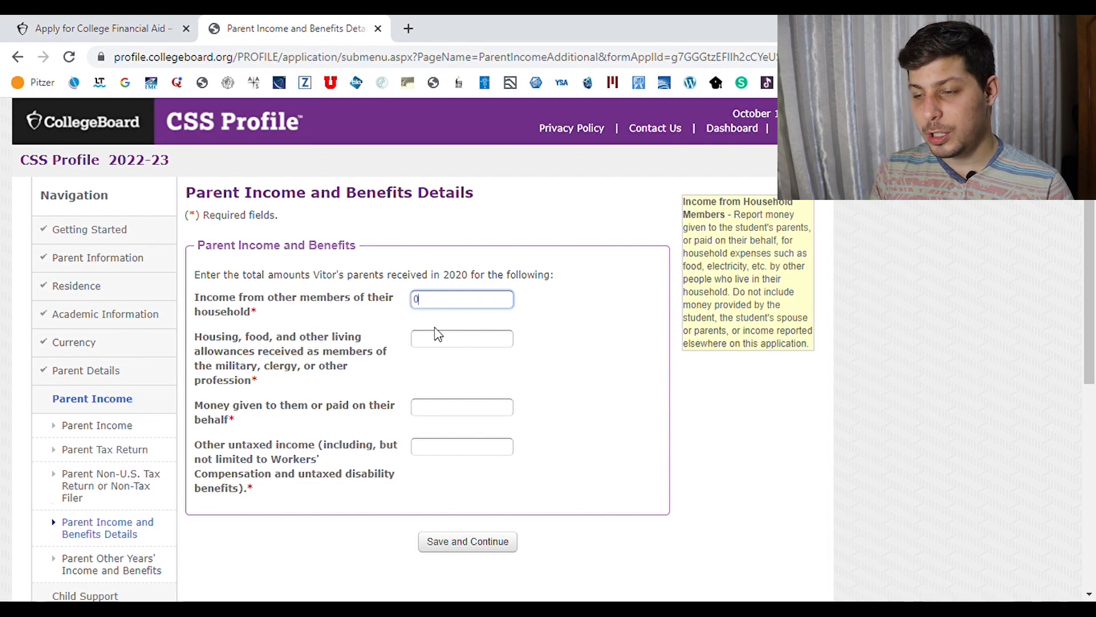
key("Tab")
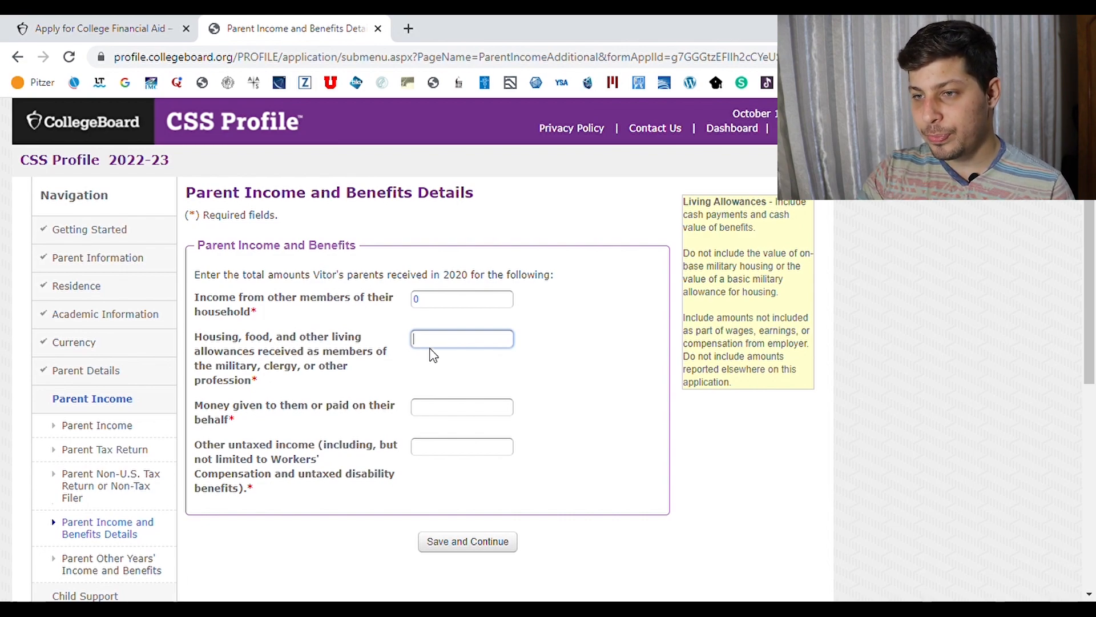
type("0")
left_click(453, 407)
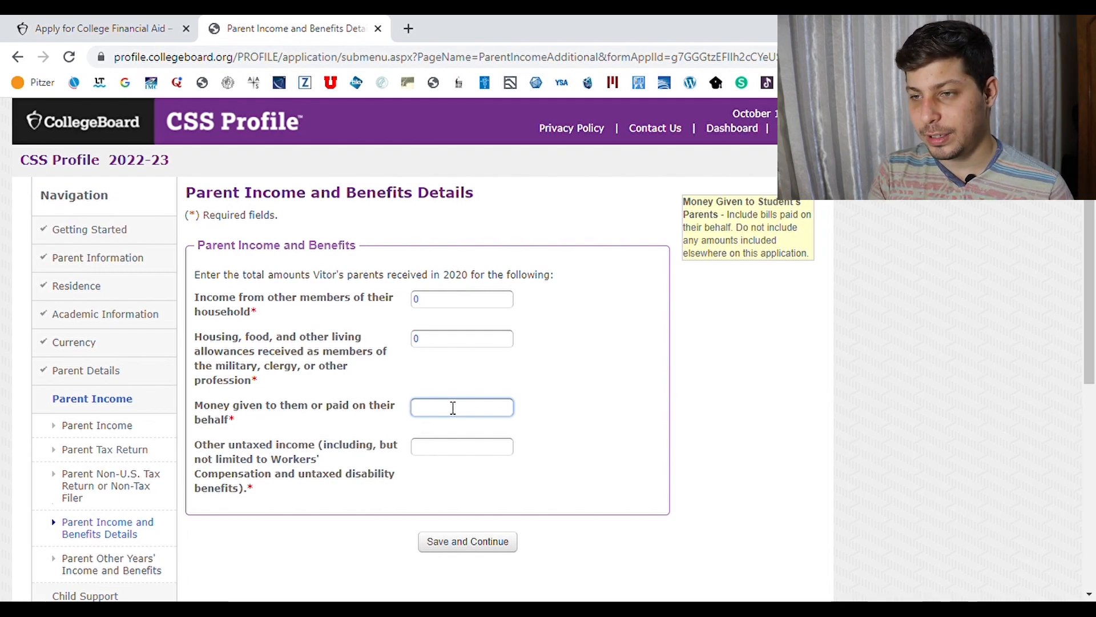
type("0")
left_click(488, 449)
type("0")
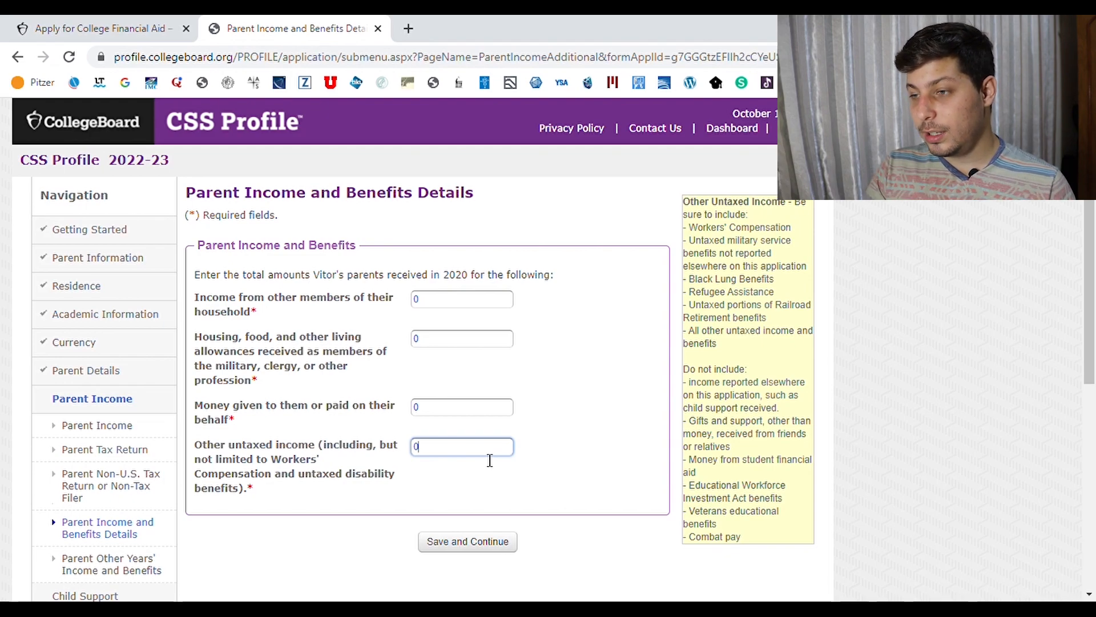
left_click(597, 457)
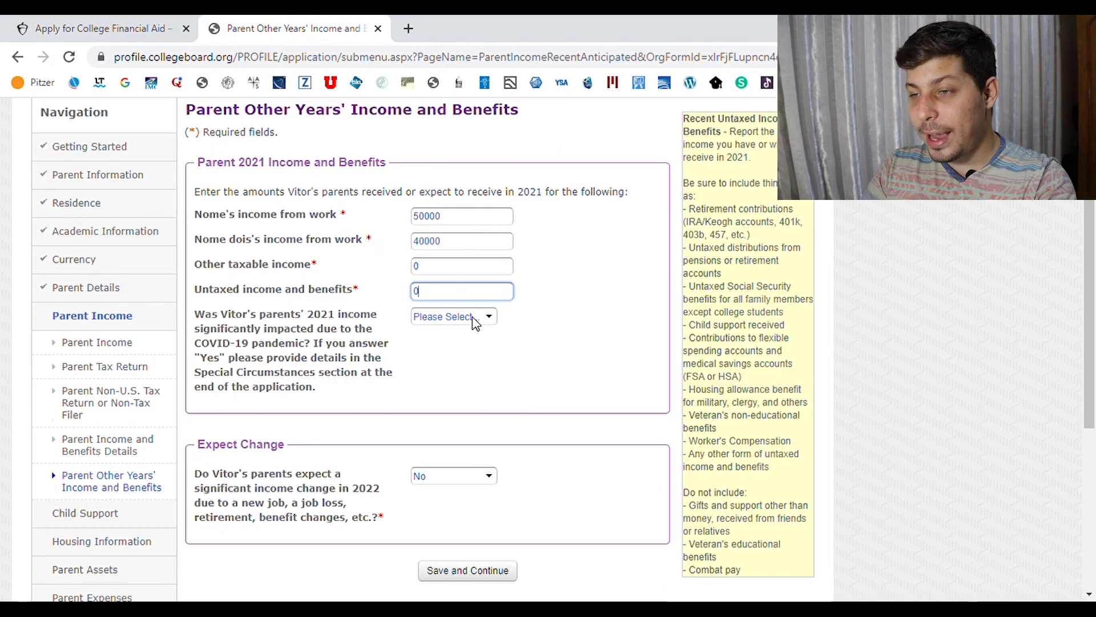
Answer No to 2021 COVID income impact and Yes to an expected 2022 income change, then save
left_click(473, 318)
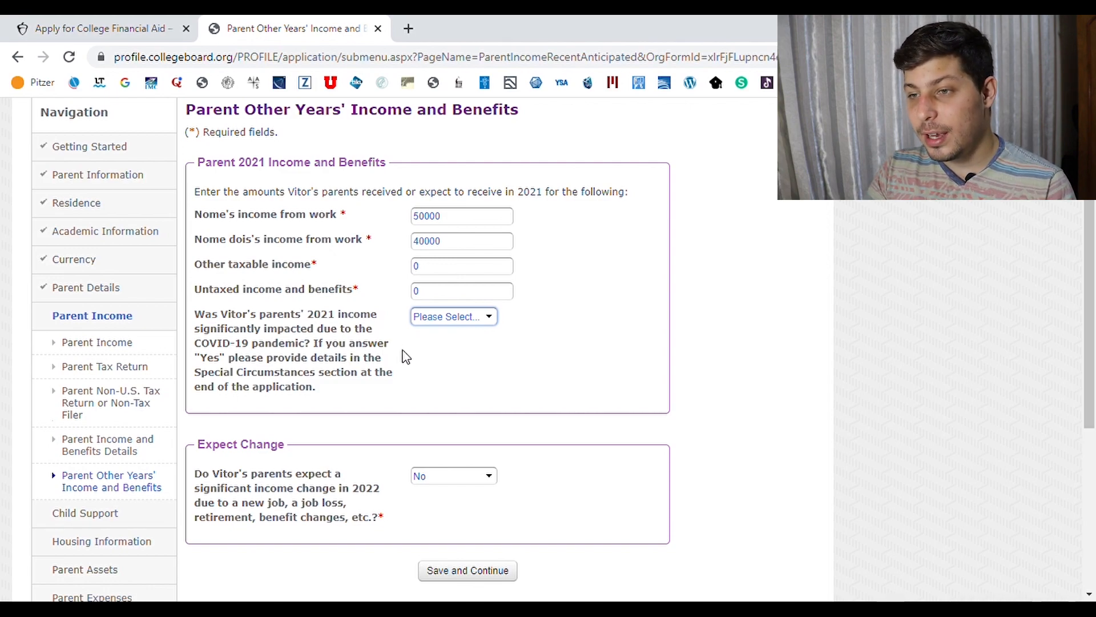
key("y")
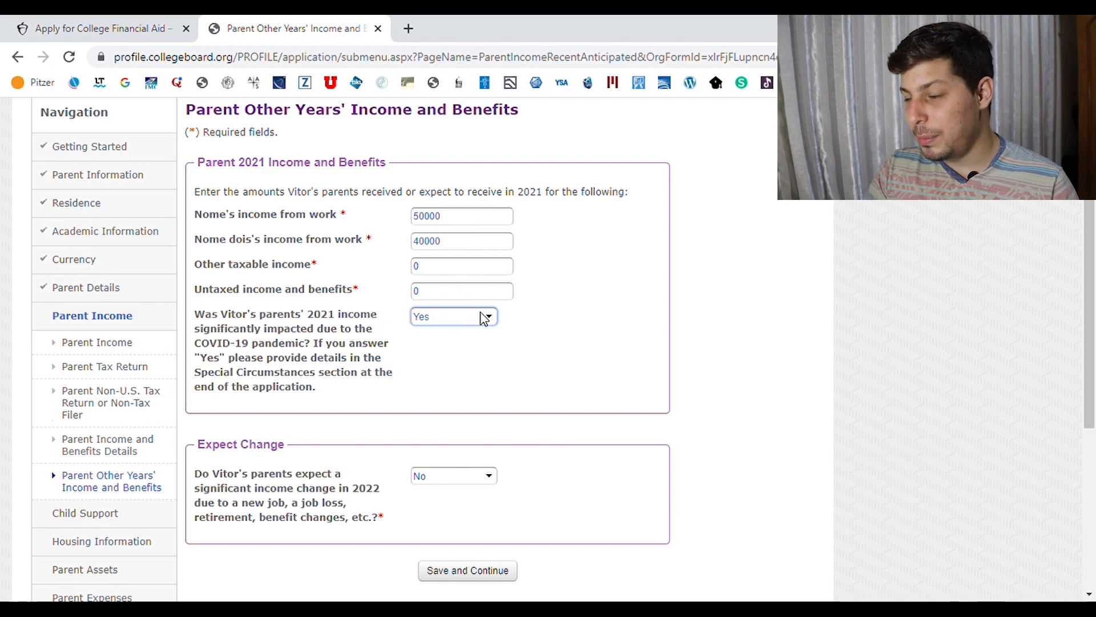
key("n")
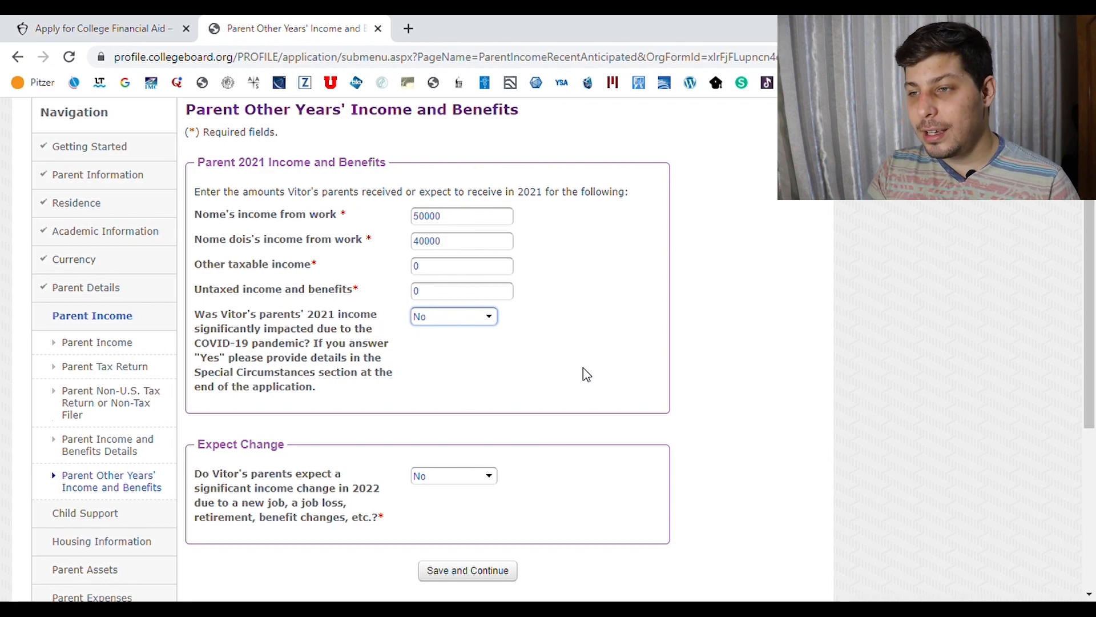
scroll(794, 346, "down", 2)
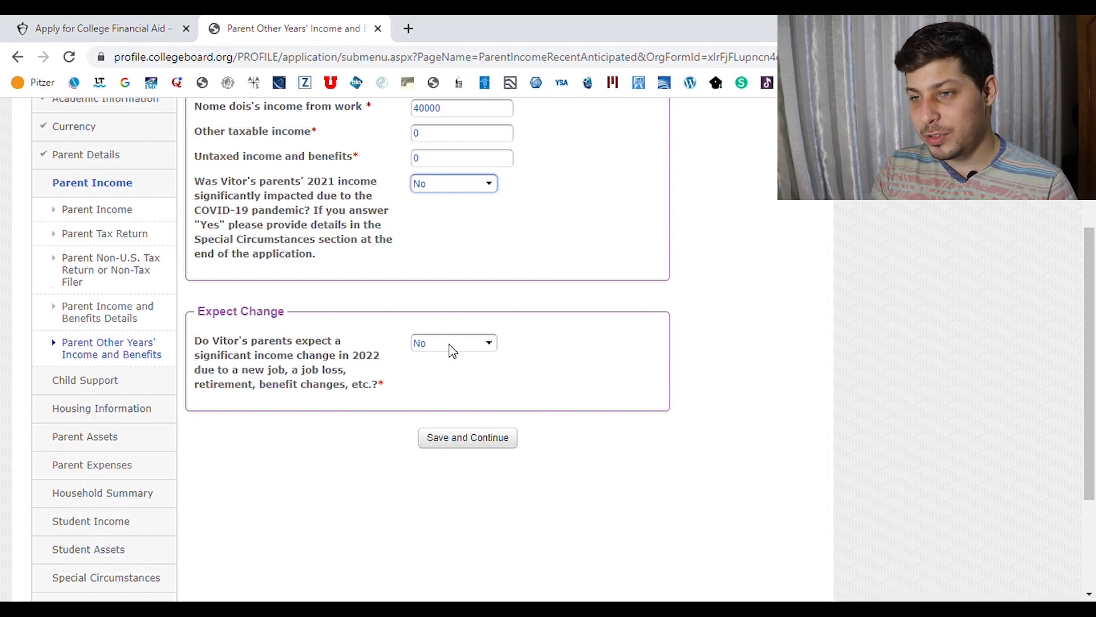
key("Tab")
key("y")
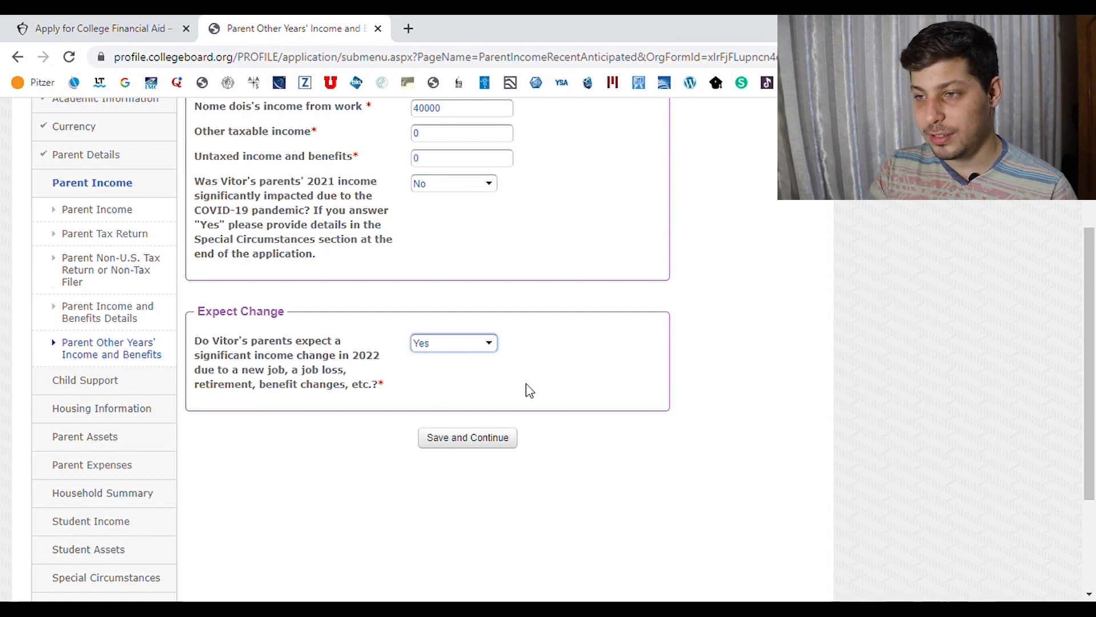
left_click(482, 444)
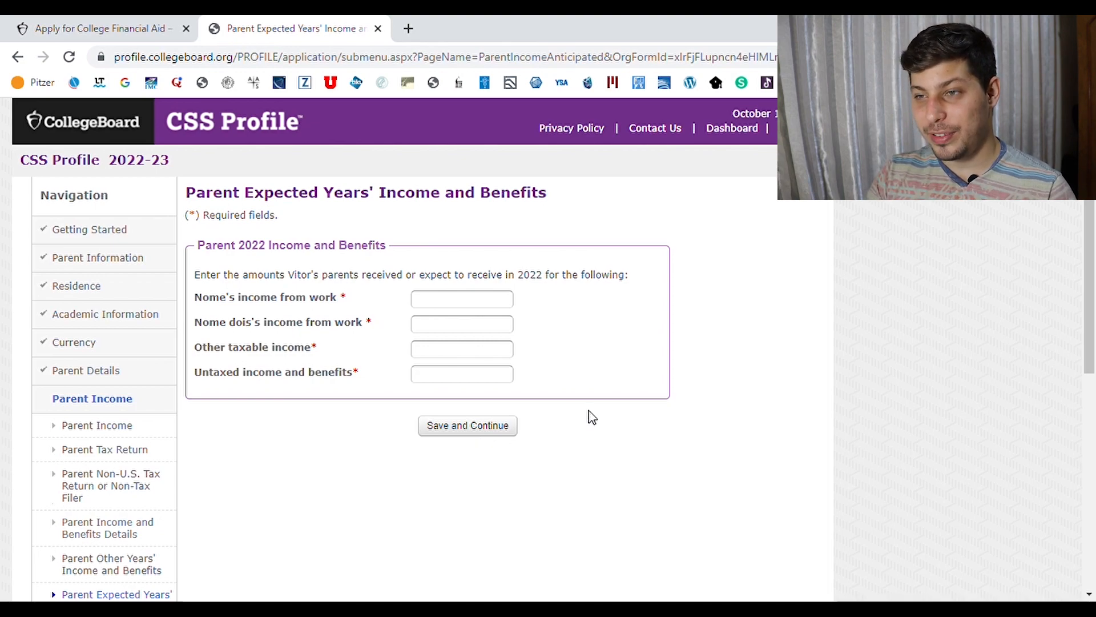
Scroll down the page on the way to the Parent Housing Details form
left_click_drag(1094, 236, 1094, 255)
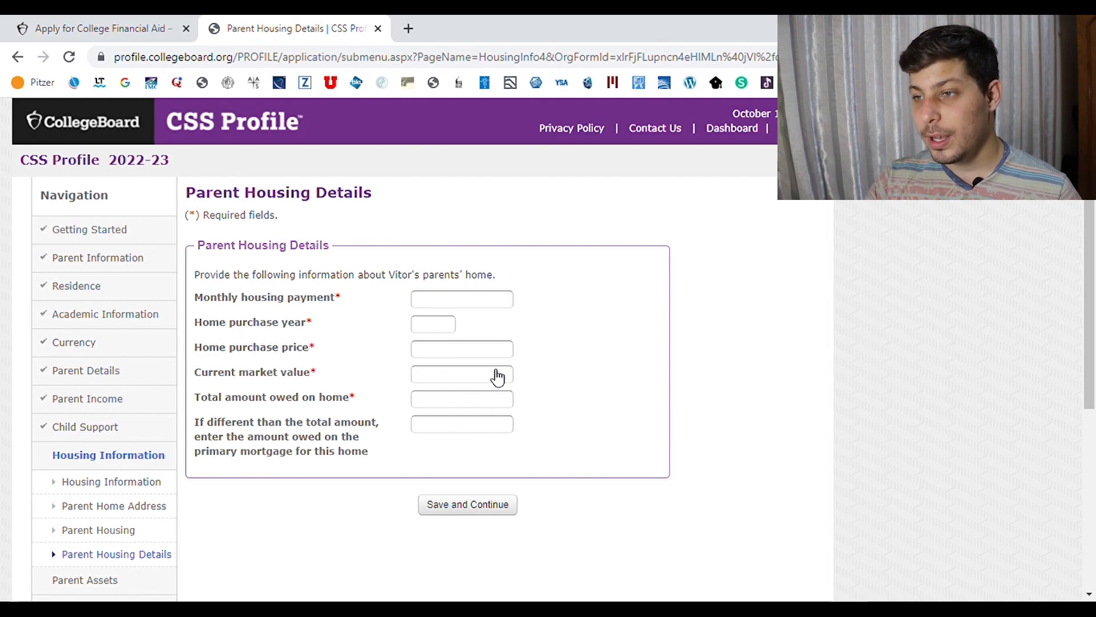
Enter housing payment 0, purchase year 2000, purchase price 80000 and market value 100000
left_click(445, 302)
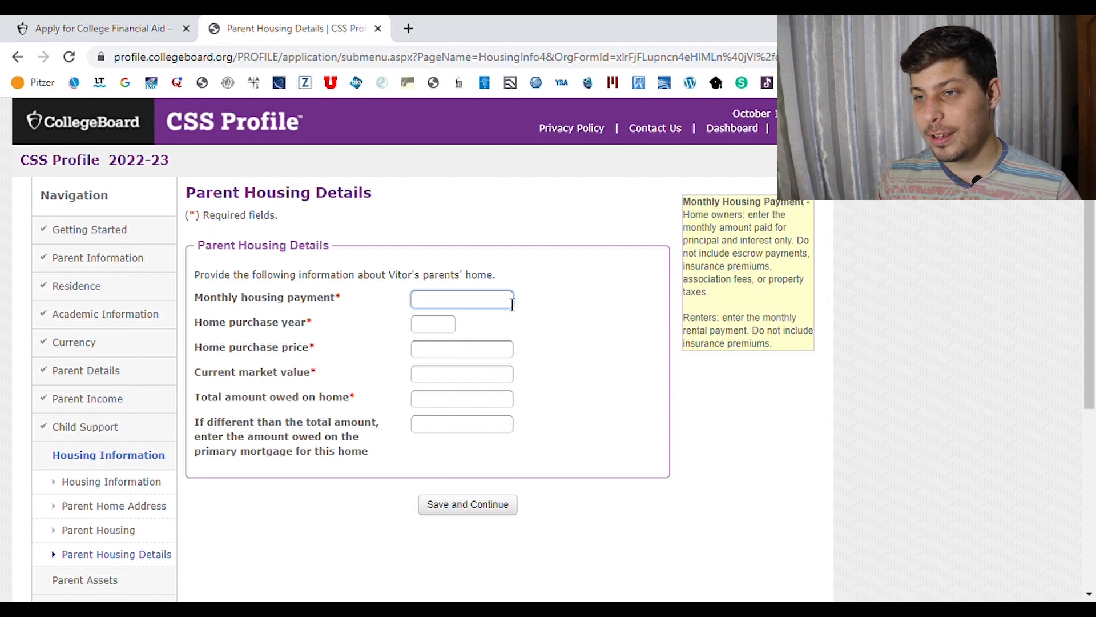
type("0")
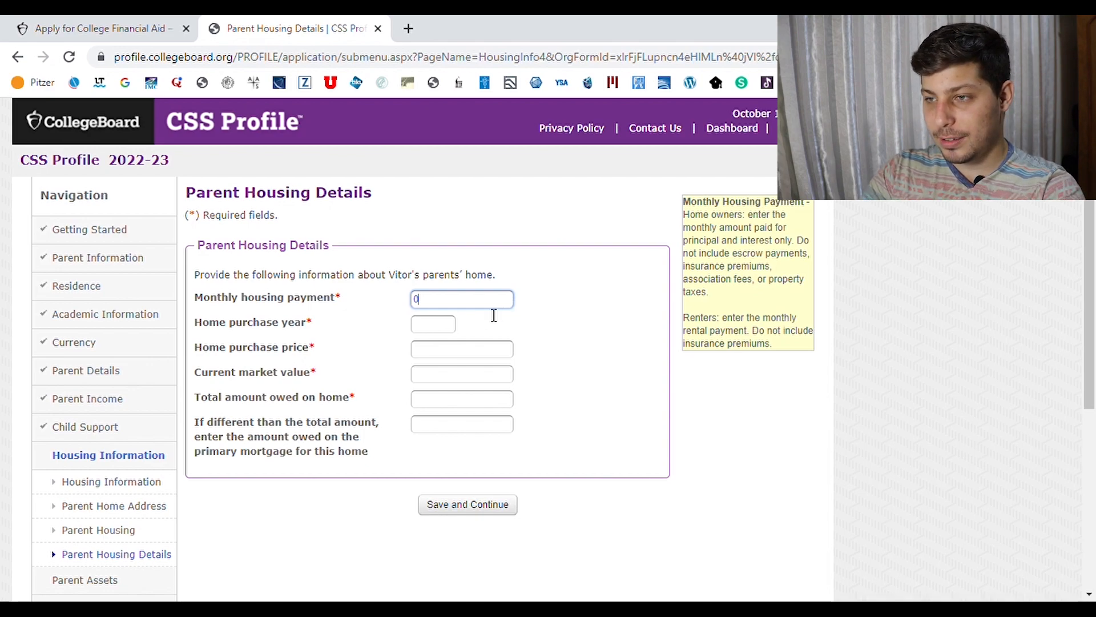
left_click(450, 325)
type("2000")
left_click(447, 351)
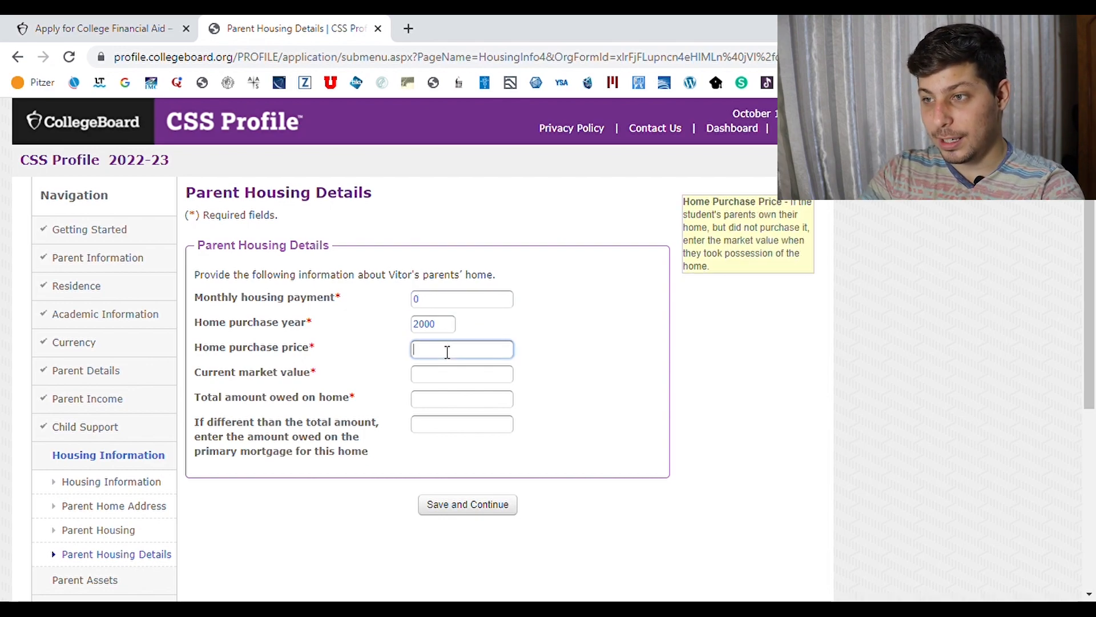
type("80000")
left_click(439, 381)
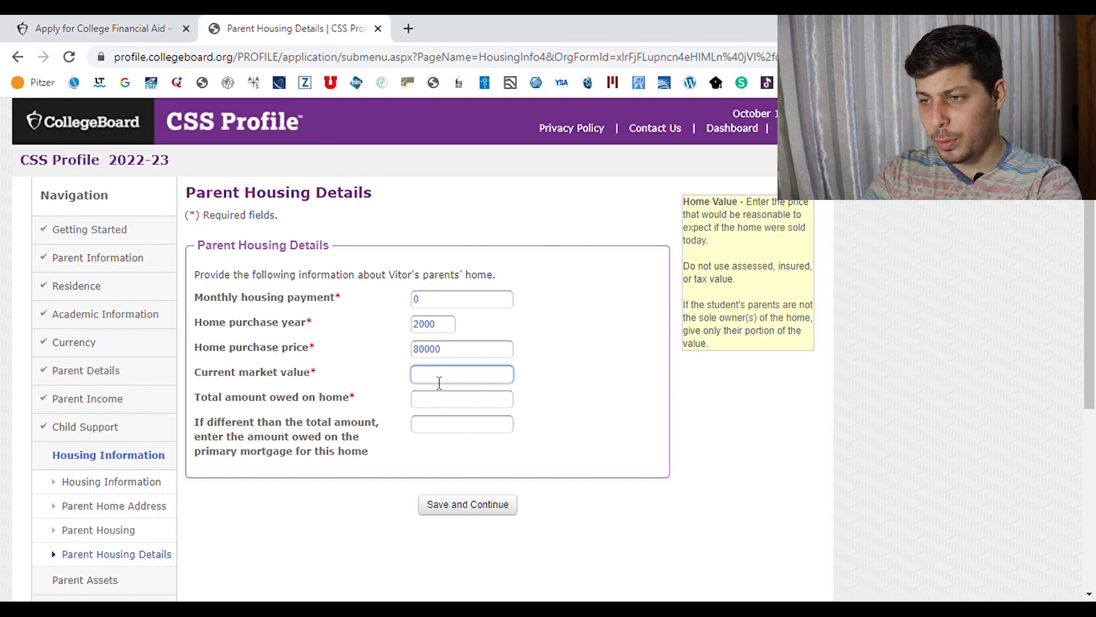
type("100000")
key("Tab")
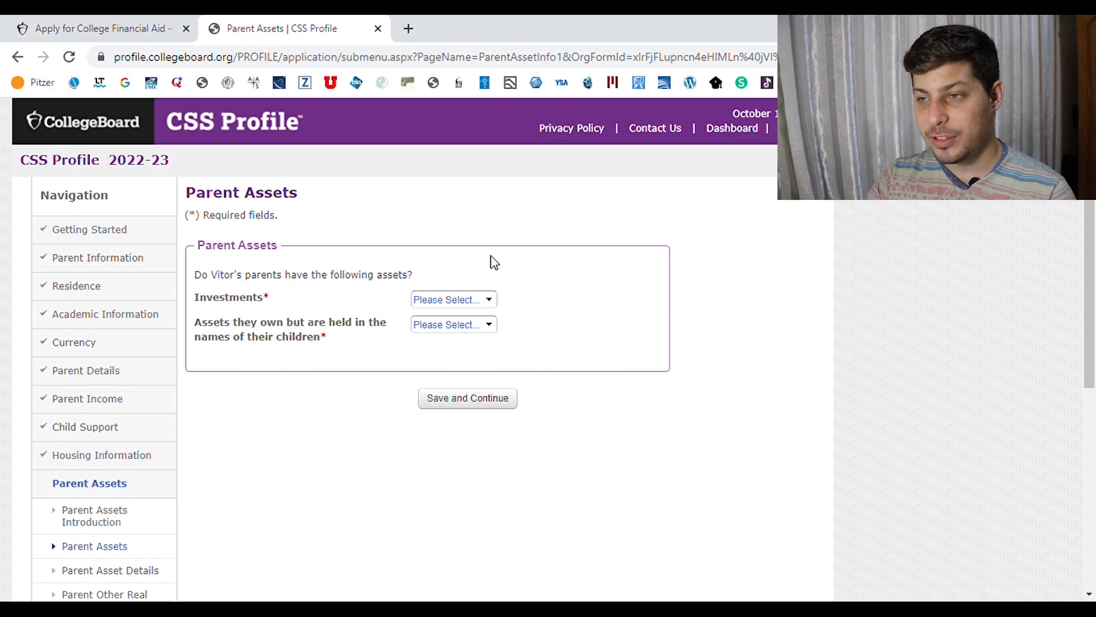
Answer No to parent investments, answer the children's-names assets question, and begin the cash amount
left_click(477, 300)
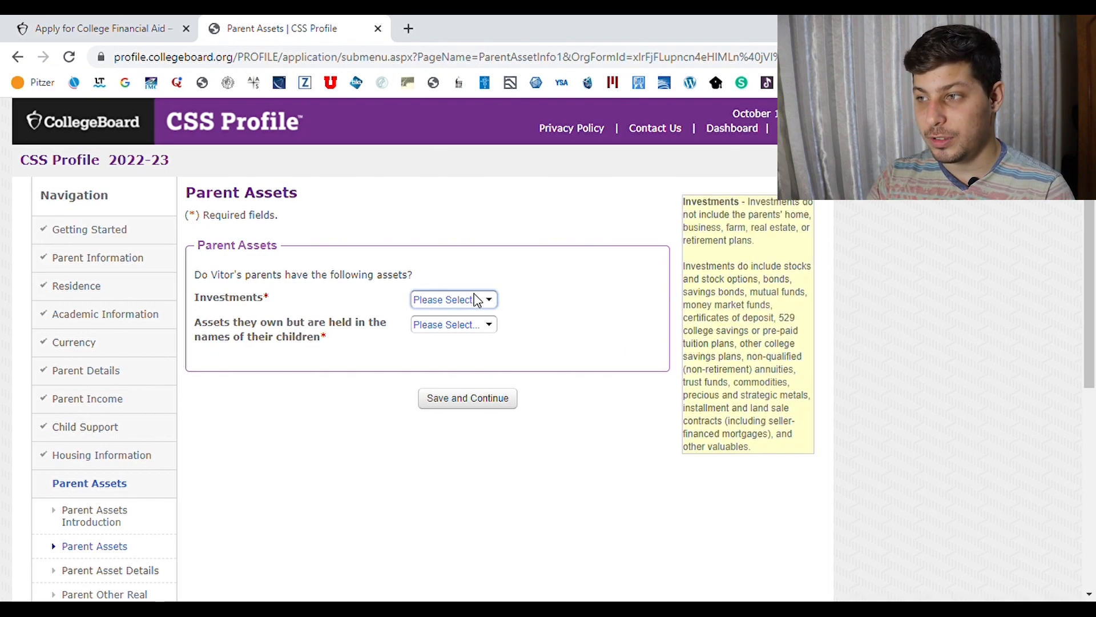
left_click(475, 337)
left_click(475, 327)
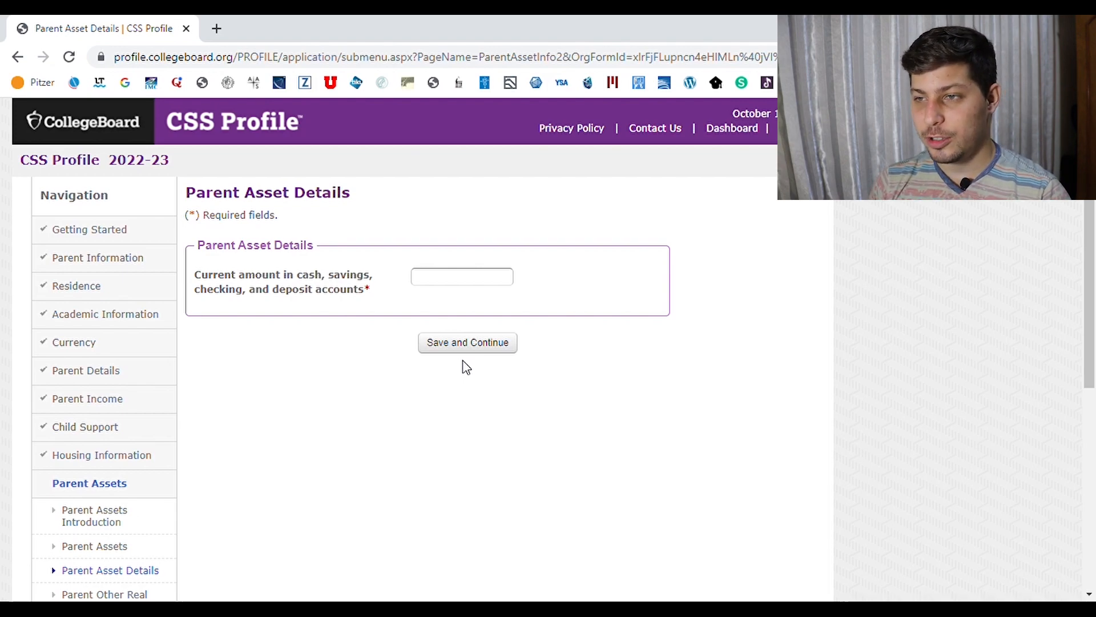
left_click(460, 283)
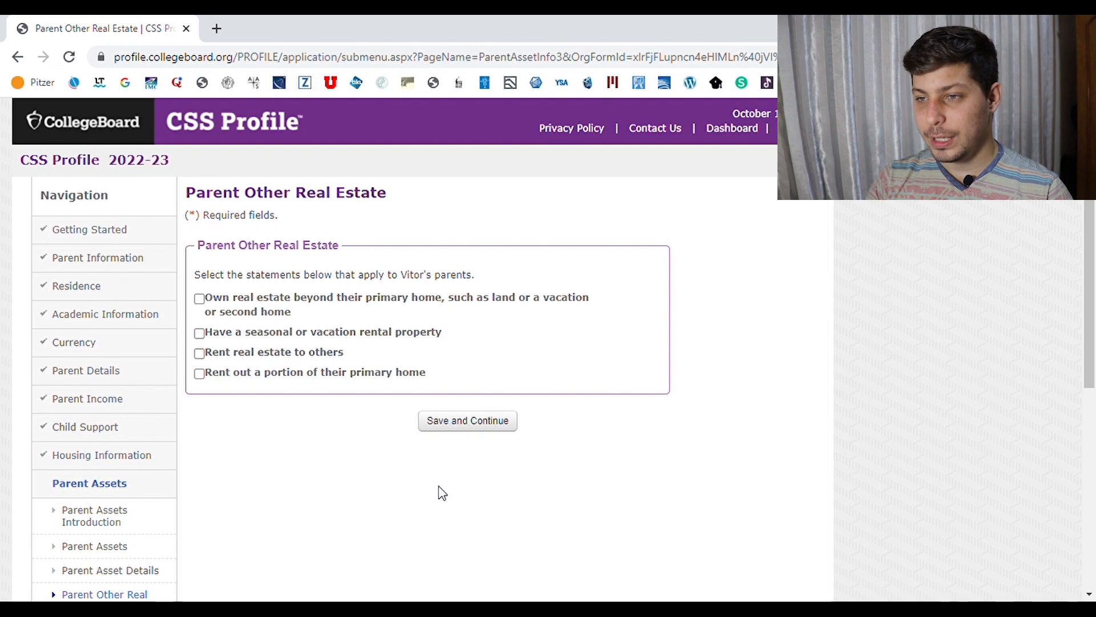
Check owning real estate beyond the primary home and enter 3 properties
left_click(200, 299)
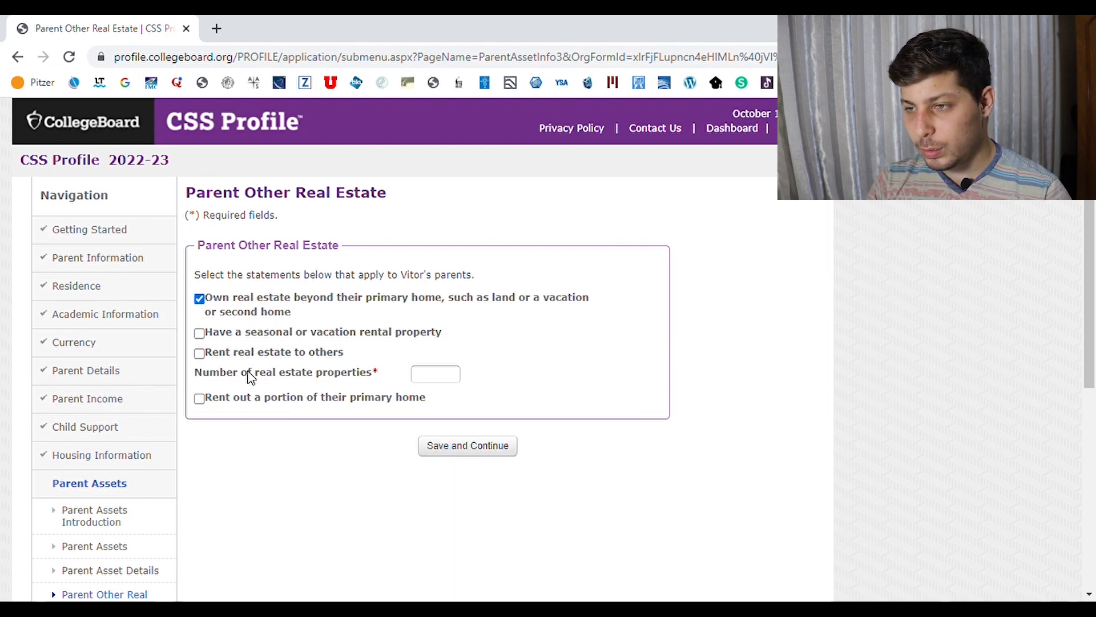
left_click(441, 386)
type("3")
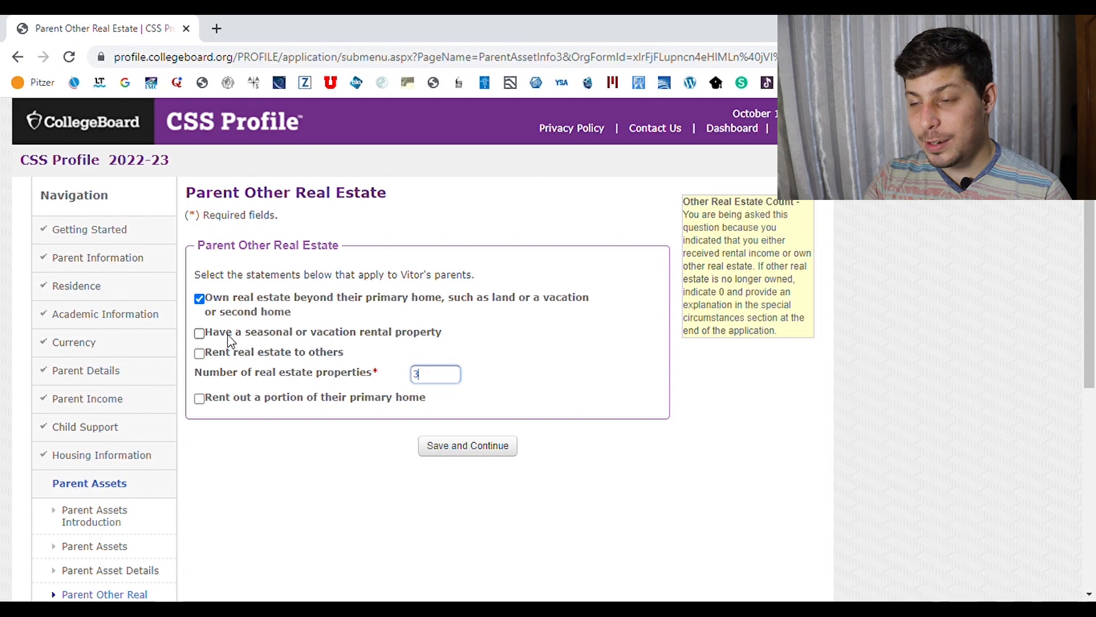
left_click(290, 358)
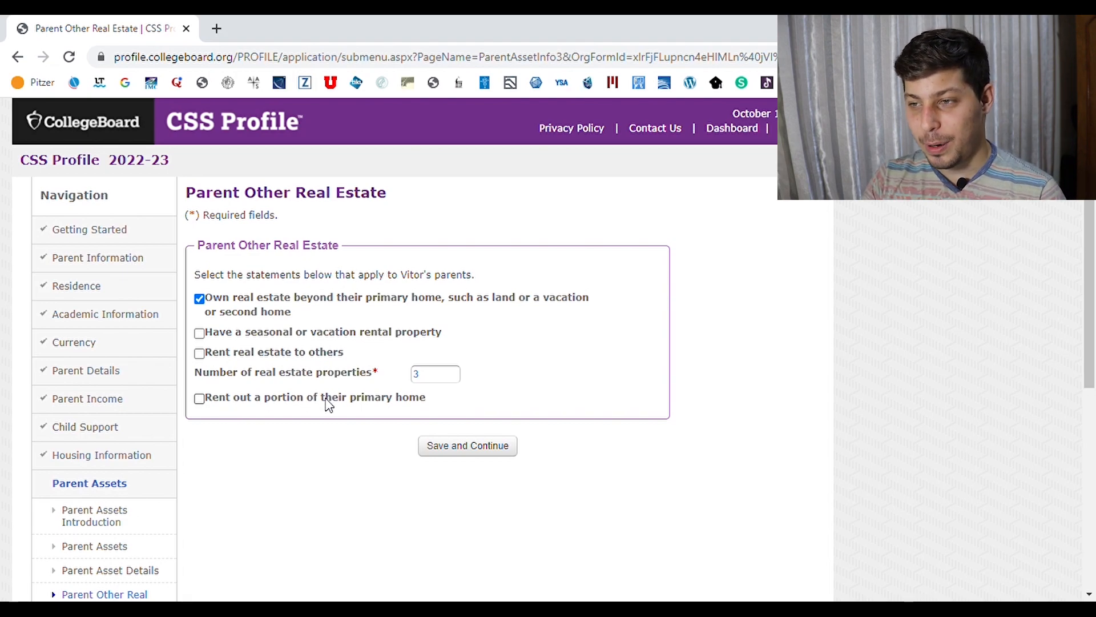
scroll(548, 350, "up", 1)
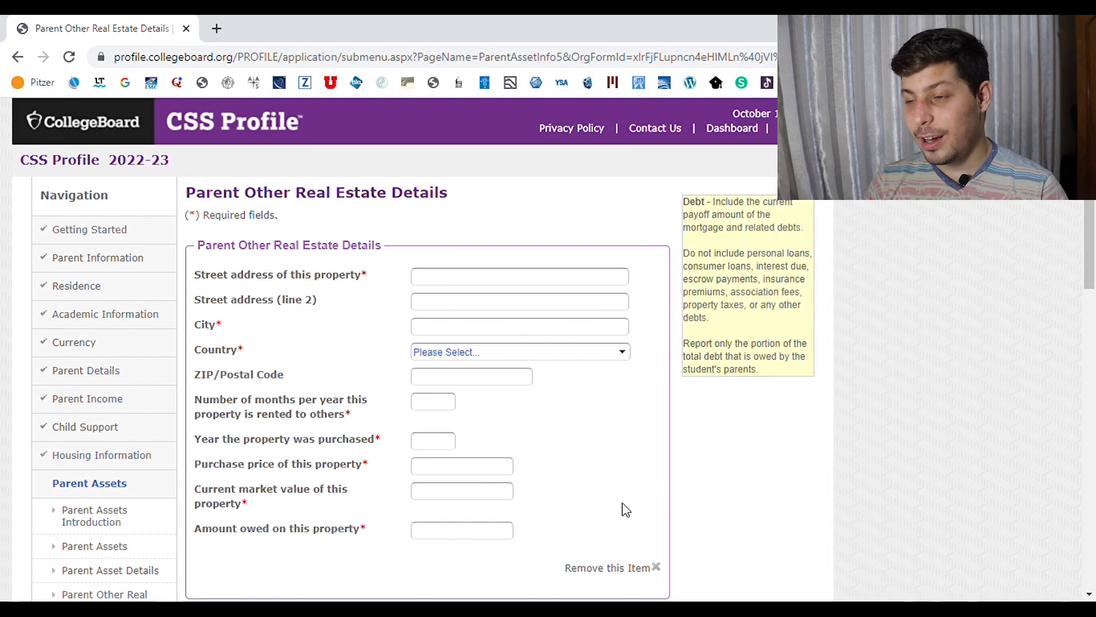
Fill in the amount owed on the other real estate property
left_click(460, 540)
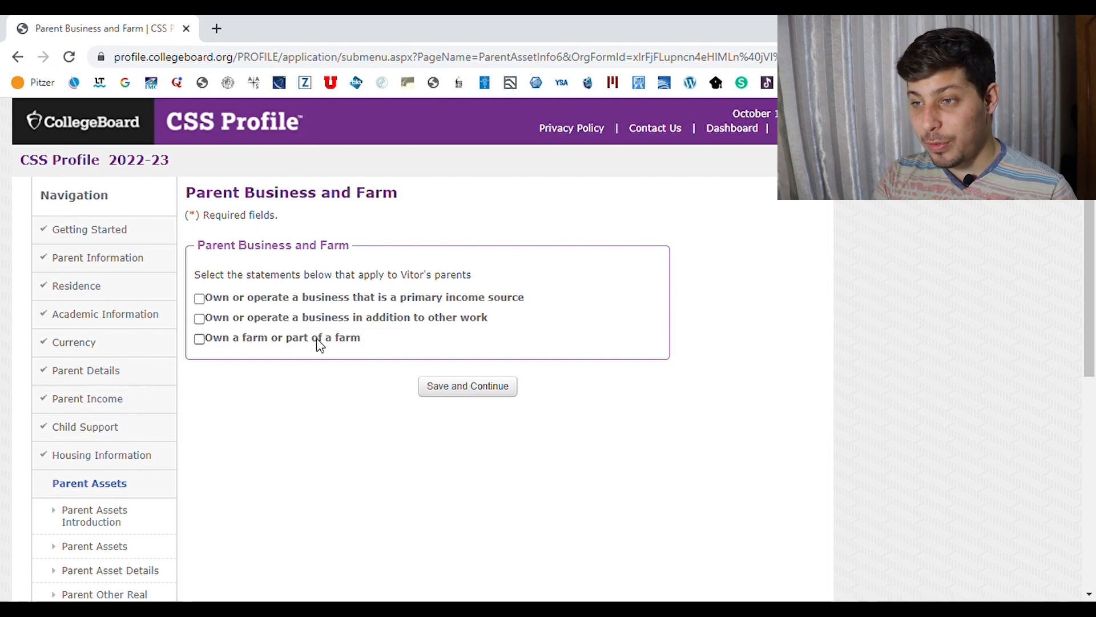
Mark a business as the parents' primary income source and enter 1 business owned
left_click(324, 302)
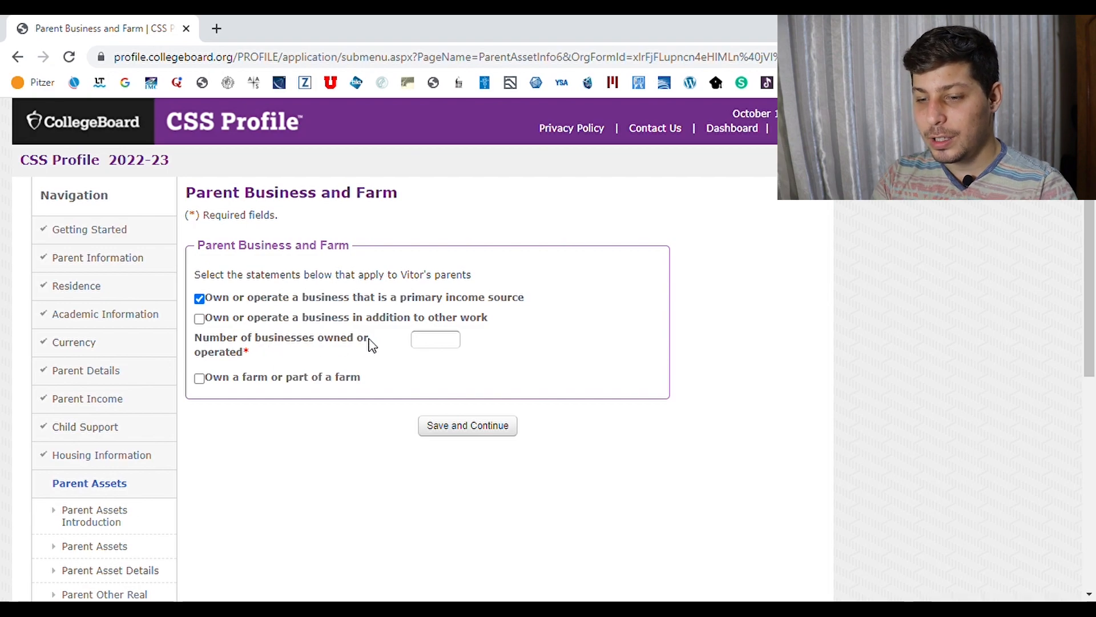
left_click(432, 345)
type("1")
key("Return")
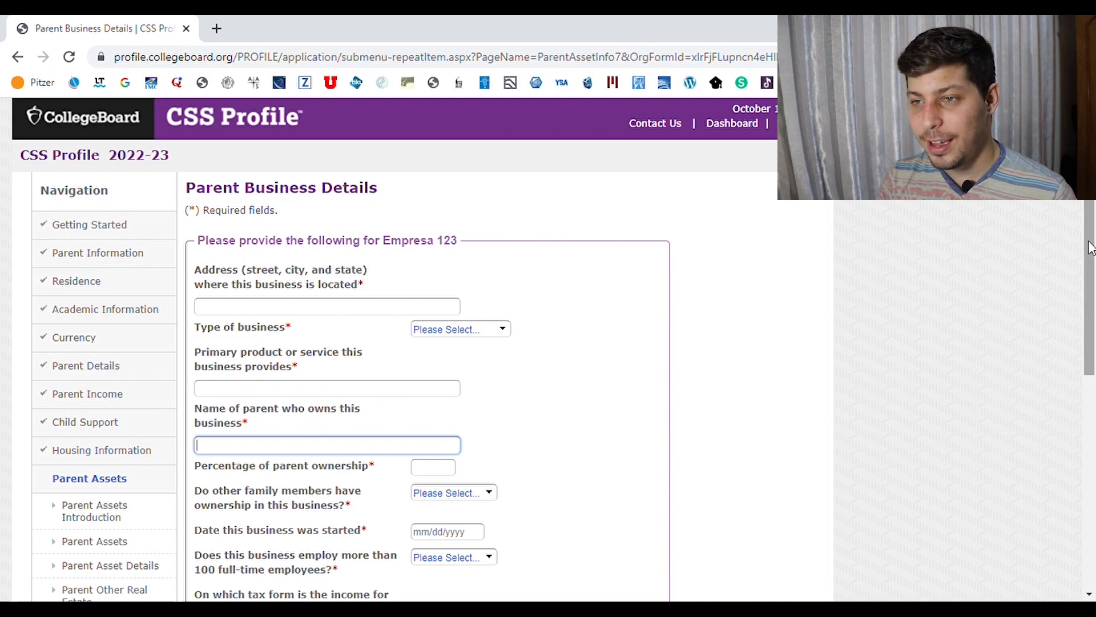
Choose the Type of business for Empresa 123 on the Parent Business Details form
left_click_drag(1090, 249, 1090, 257)
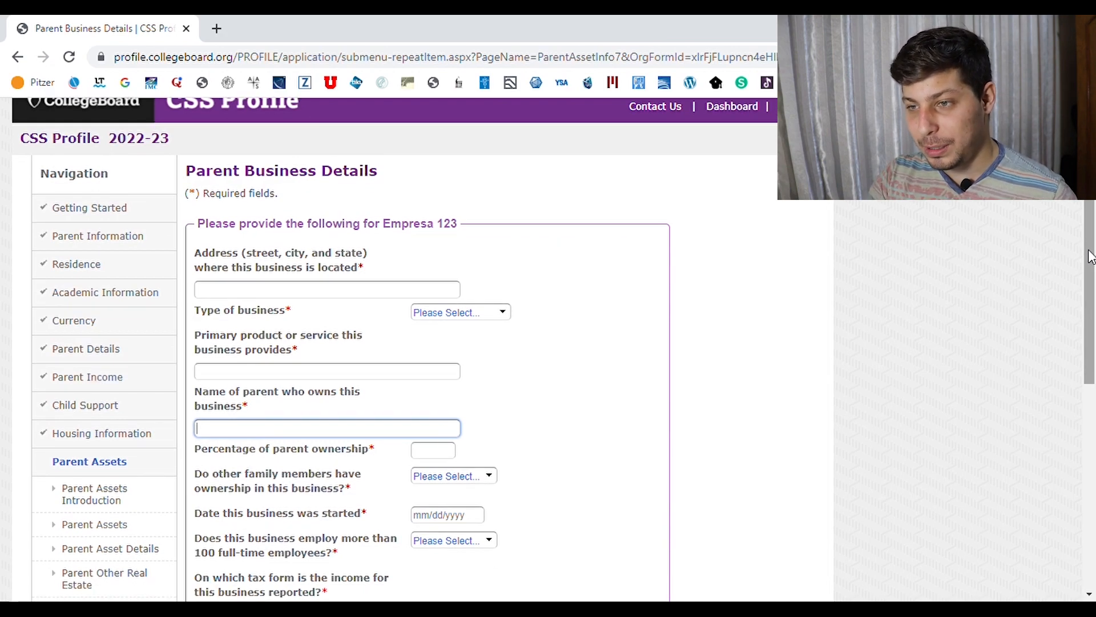
left_click_drag(1091, 257, 1084, 326)
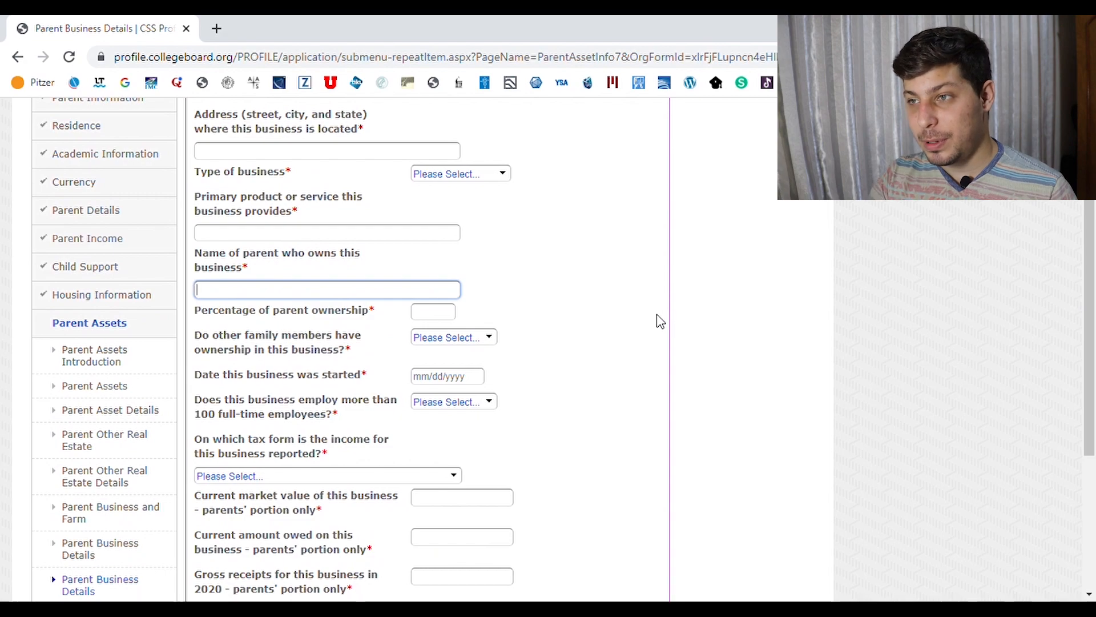
left_click(510, 180)
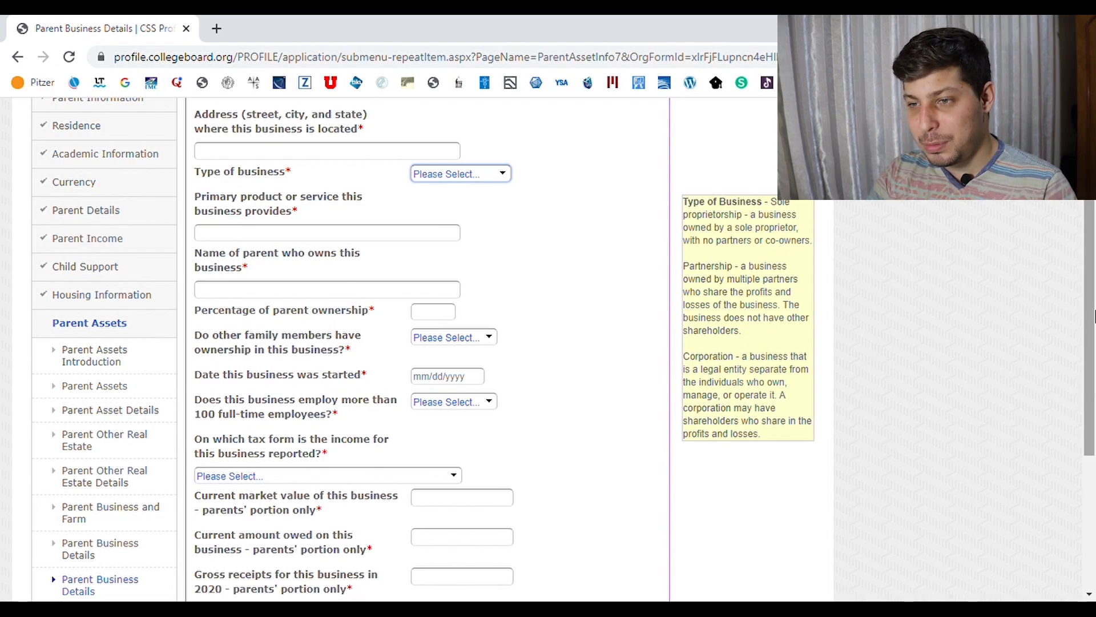
left_click_drag(1091, 318, 1094, 375)
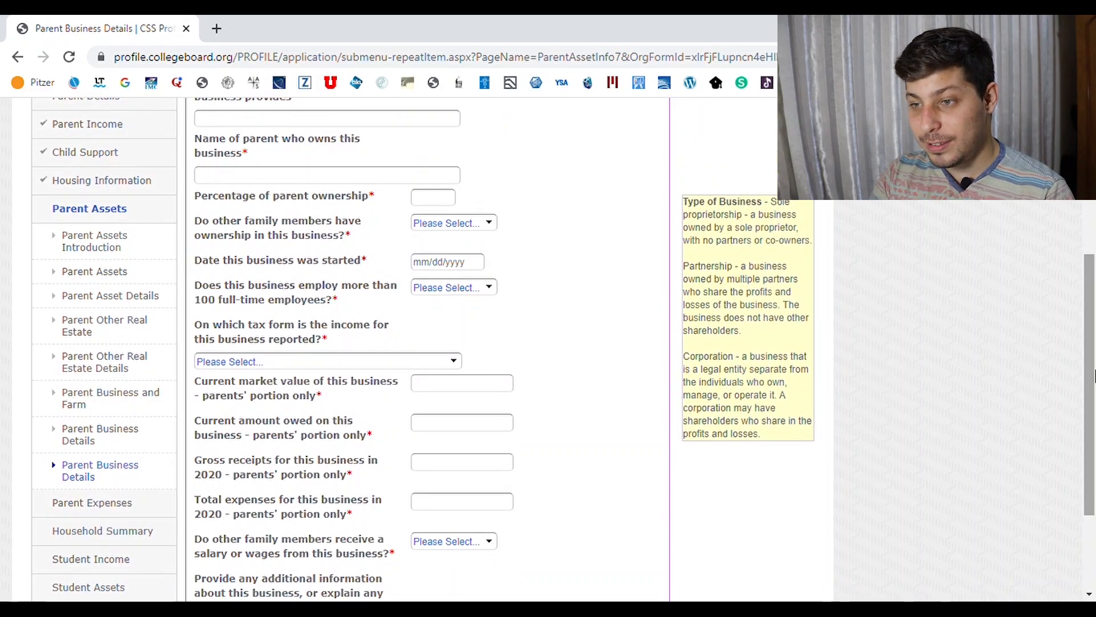
left_click_drag(1094, 377, 1094, 296)
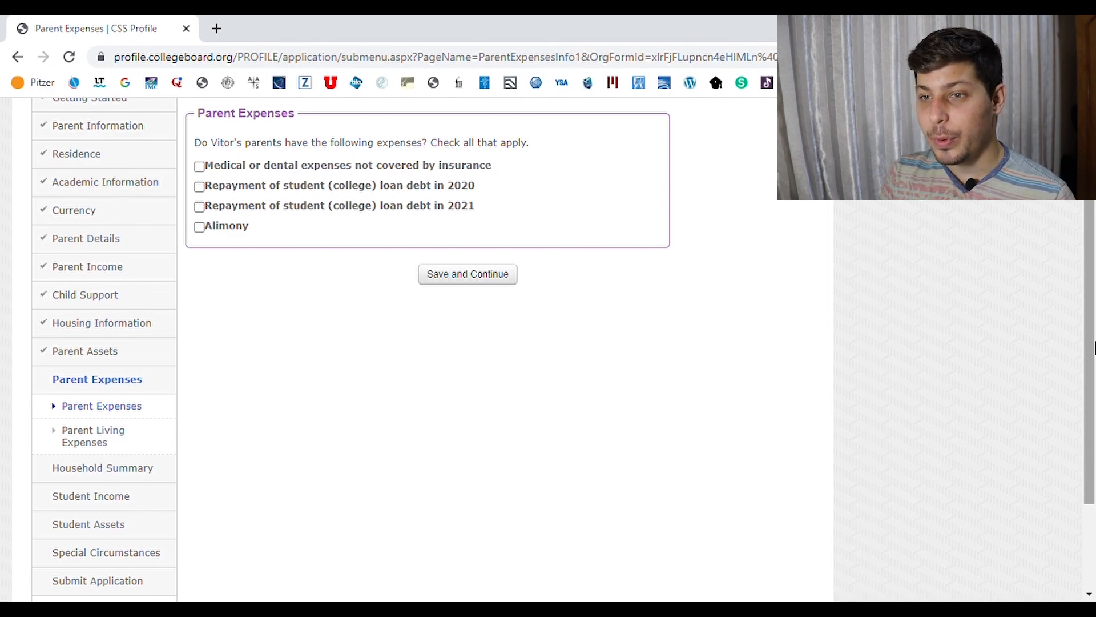
Check the 'Medical or dental expenses not covered by insurance' box under parent expenses
left_click_drag(1093, 347, 1093, 324)
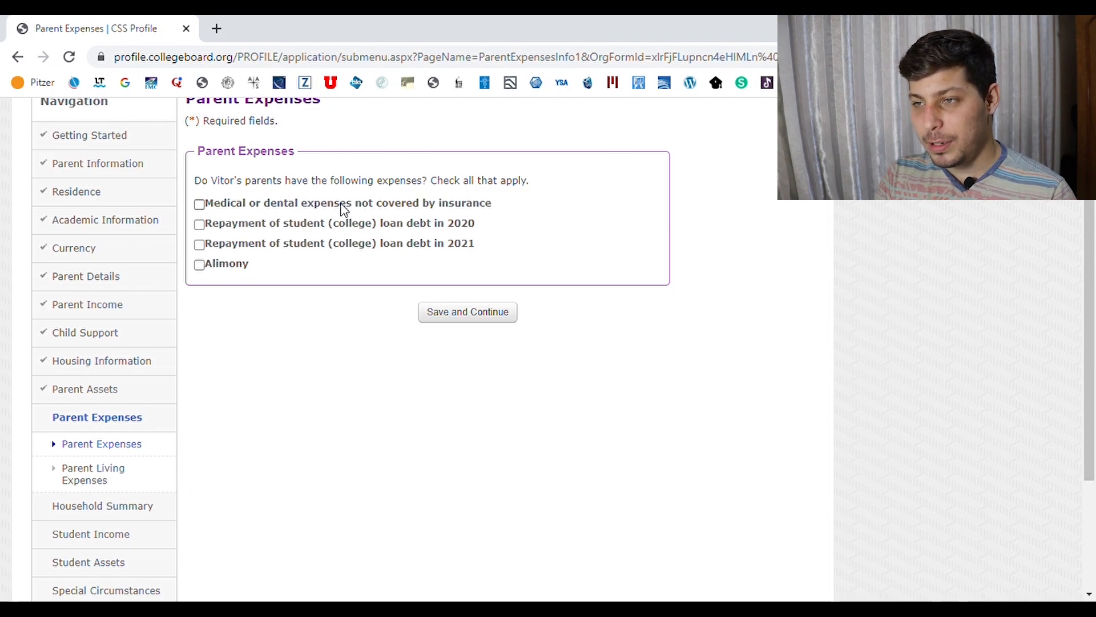
left_click(198, 207)
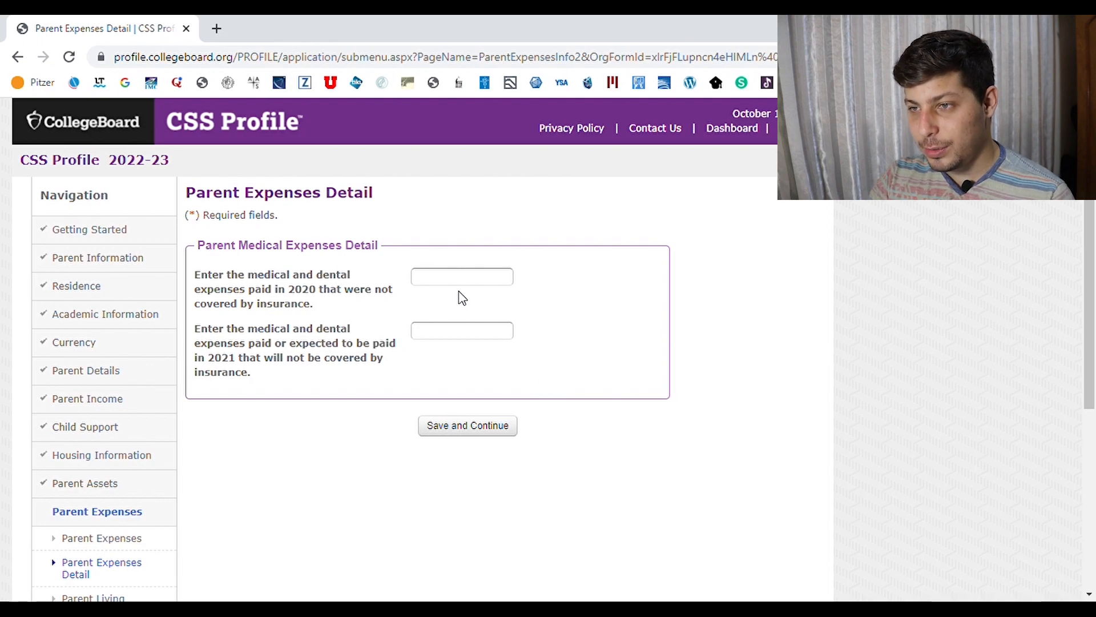
Enter uninsured medical expenses of 8000 for 2020 and 9000 for 2021, then save
left_click(475, 290)
type("8000")
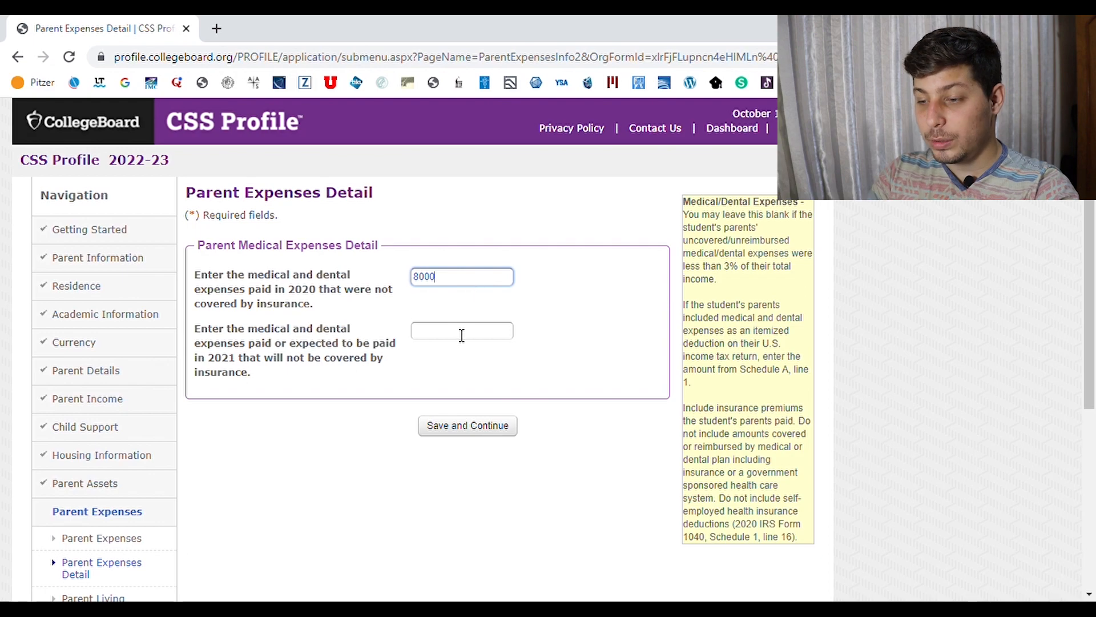
left_click(462, 336)
type("9000")
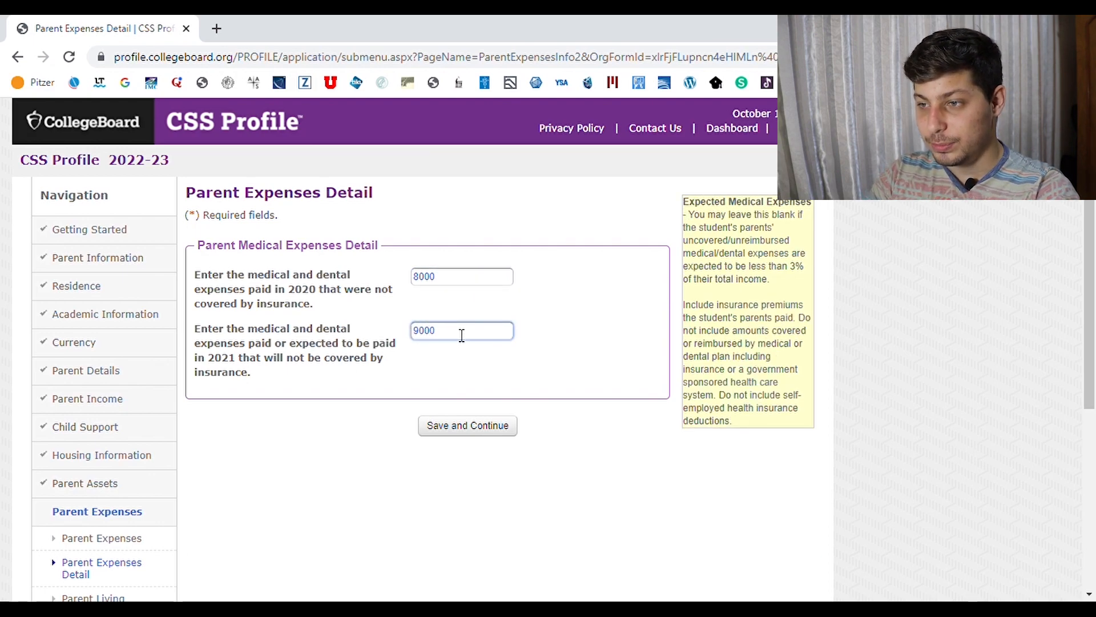
key("Return")
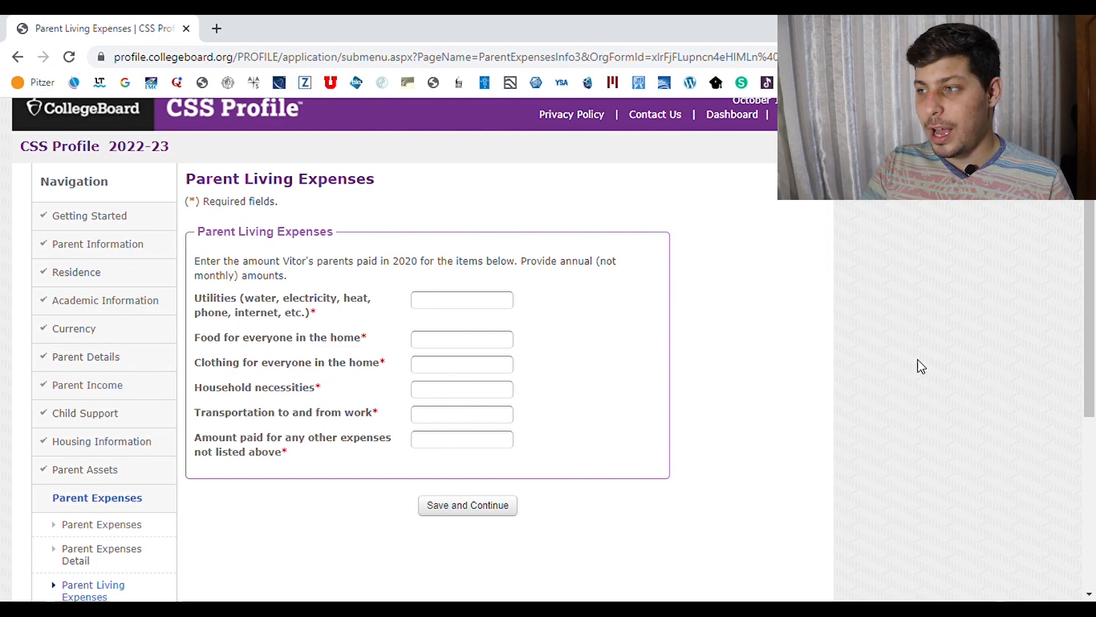
Fill in the Utilities, Food, Household, Transportation and Other annual living-expense amounts
left_click(459, 308)
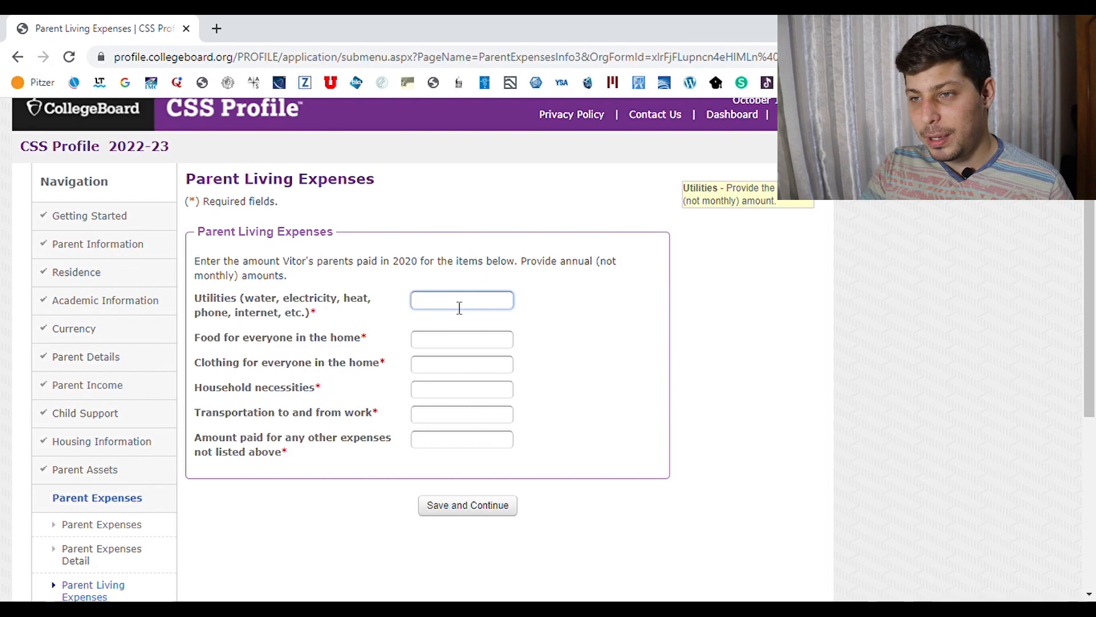
left_click(439, 346)
left_click(455, 396)
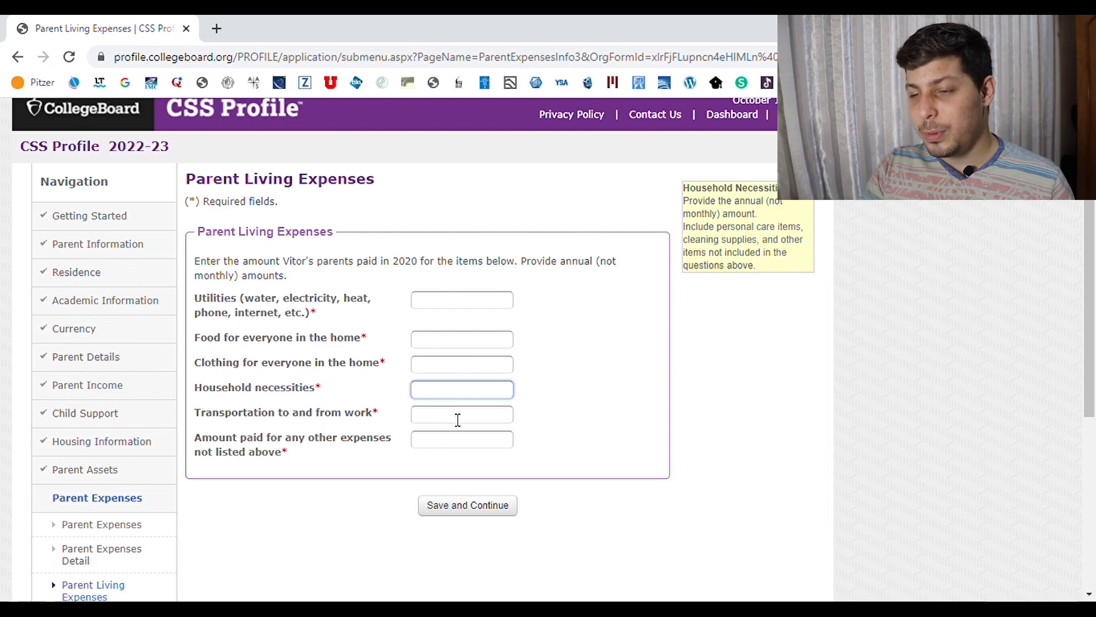
left_click(458, 420)
left_click(449, 440)
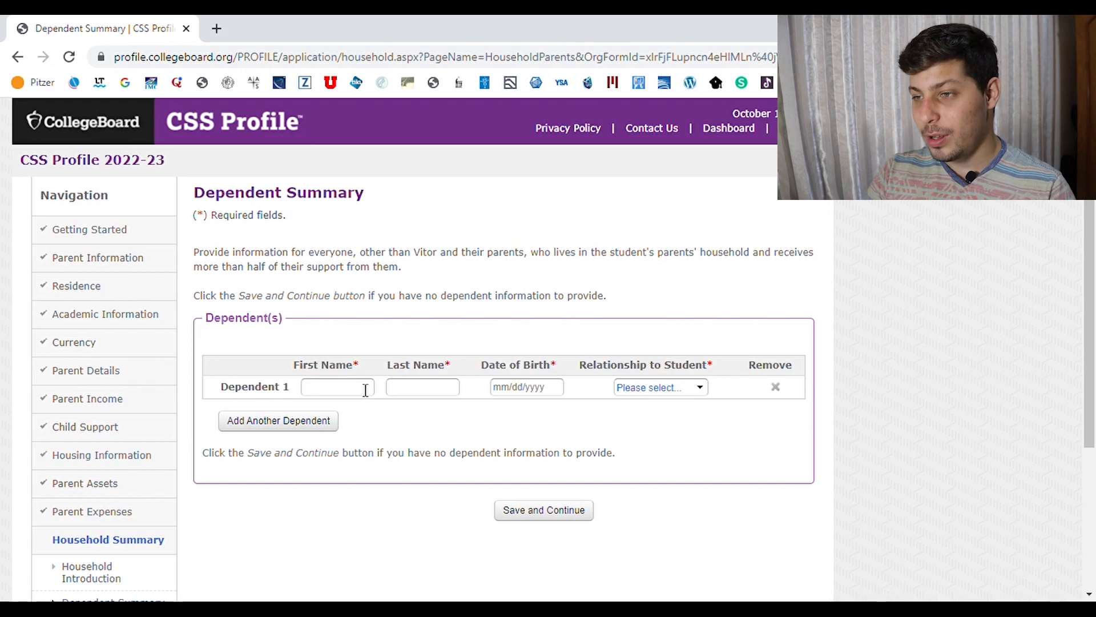
Give Dependent 1 a relationship and set year in school to None for 2021-22 and 2022-23
left_click(673, 390)
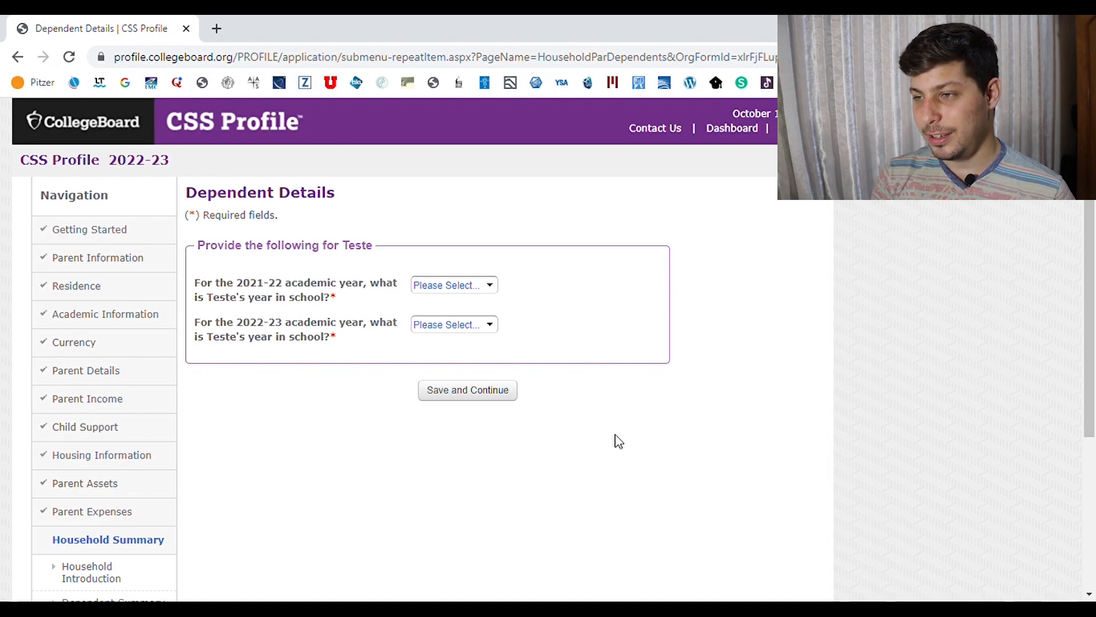
left_click(460, 288)
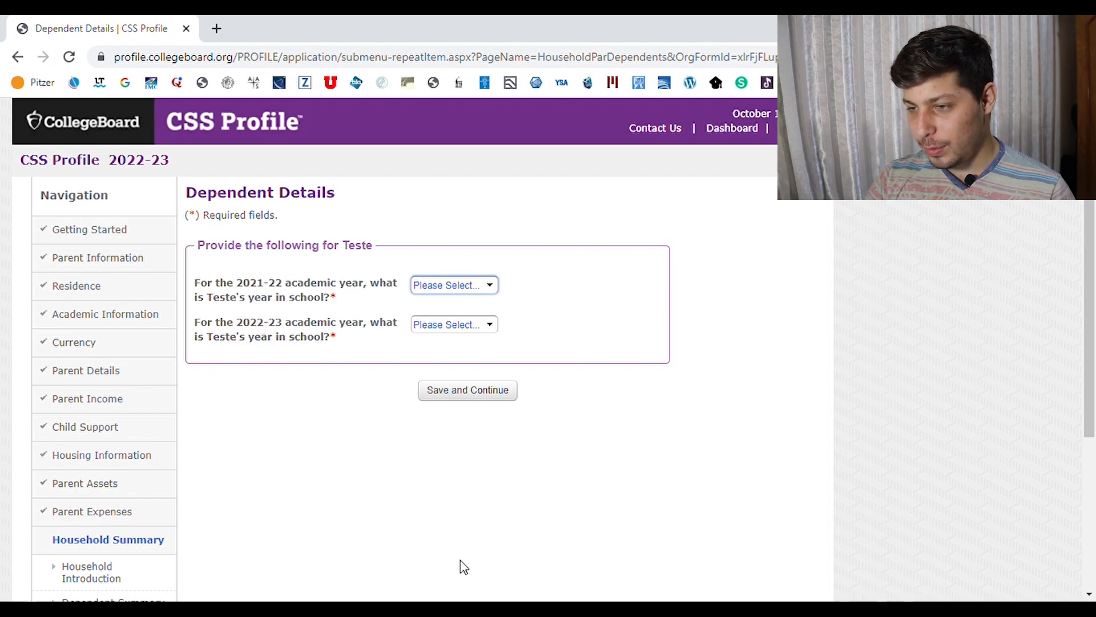
left_click(441, 583)
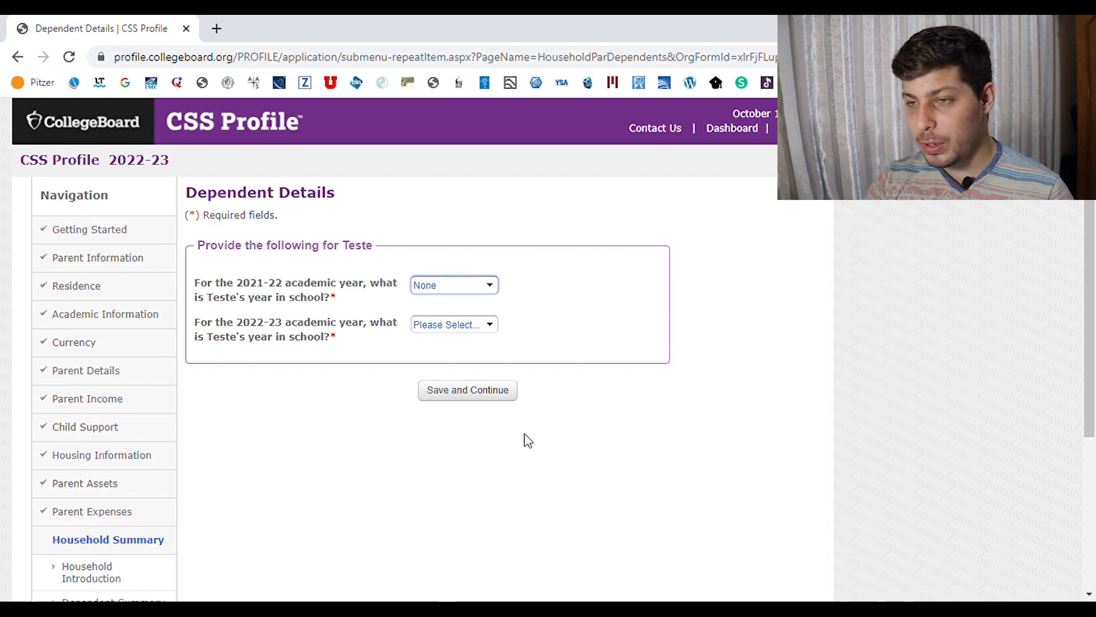
left_click(487, 325)
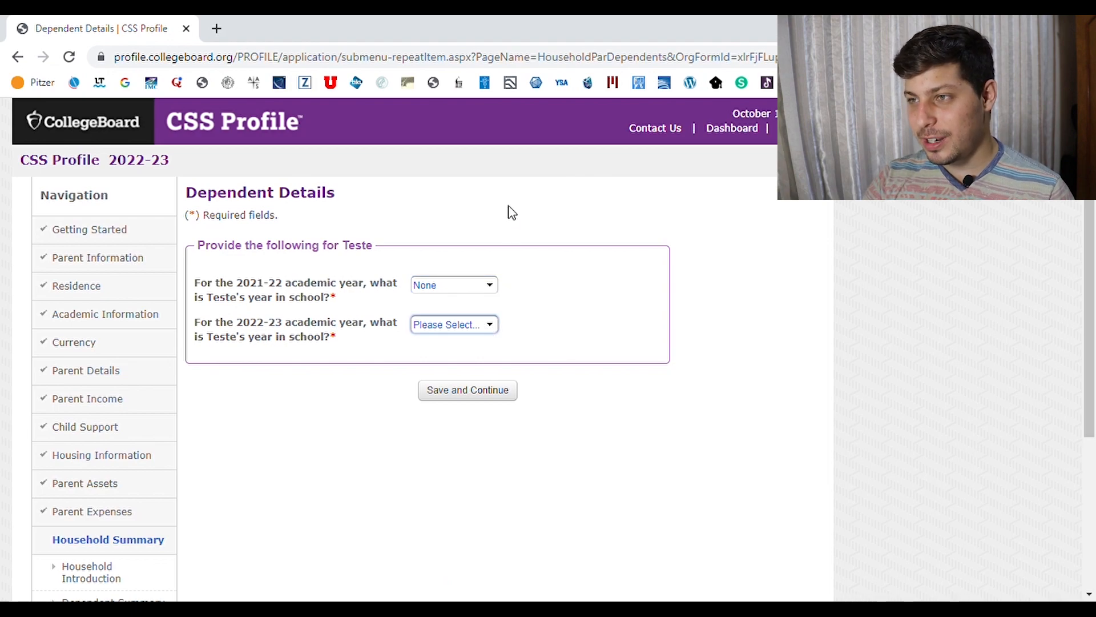
key("Down")
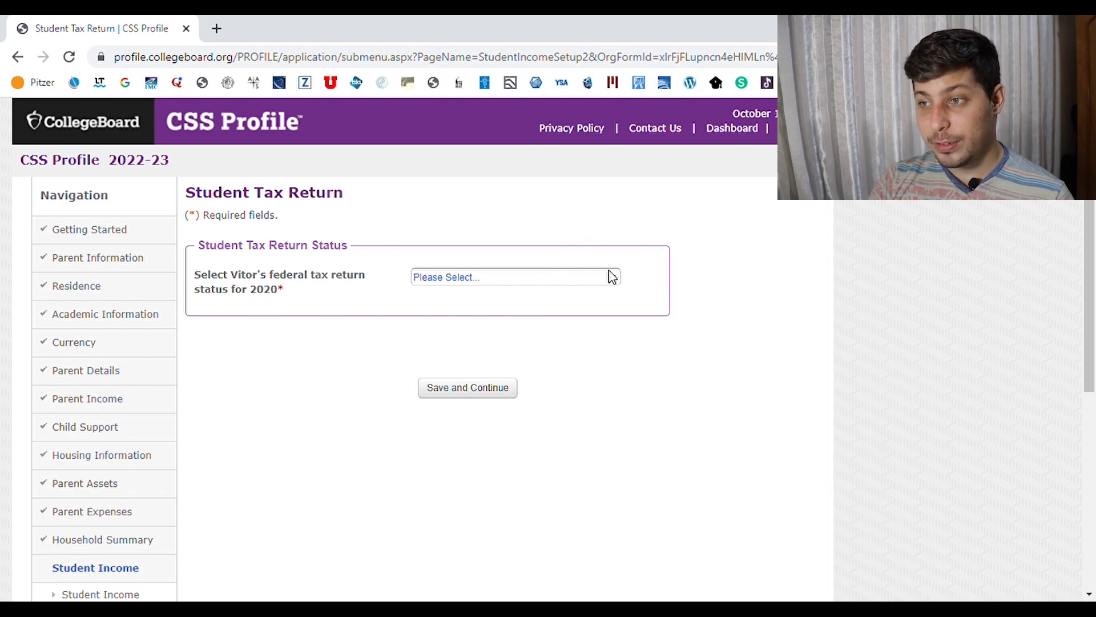
Set the student's 2020 tax return status to 'Not filed, and not required to file' and save
left_click(612, 280)
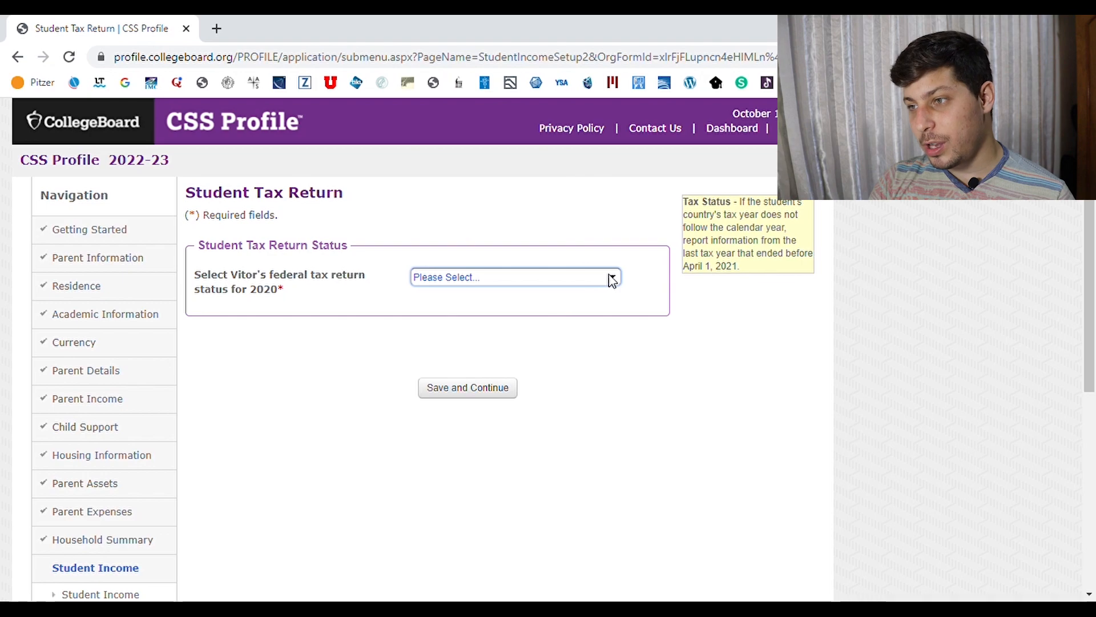
left_click(559, 373)
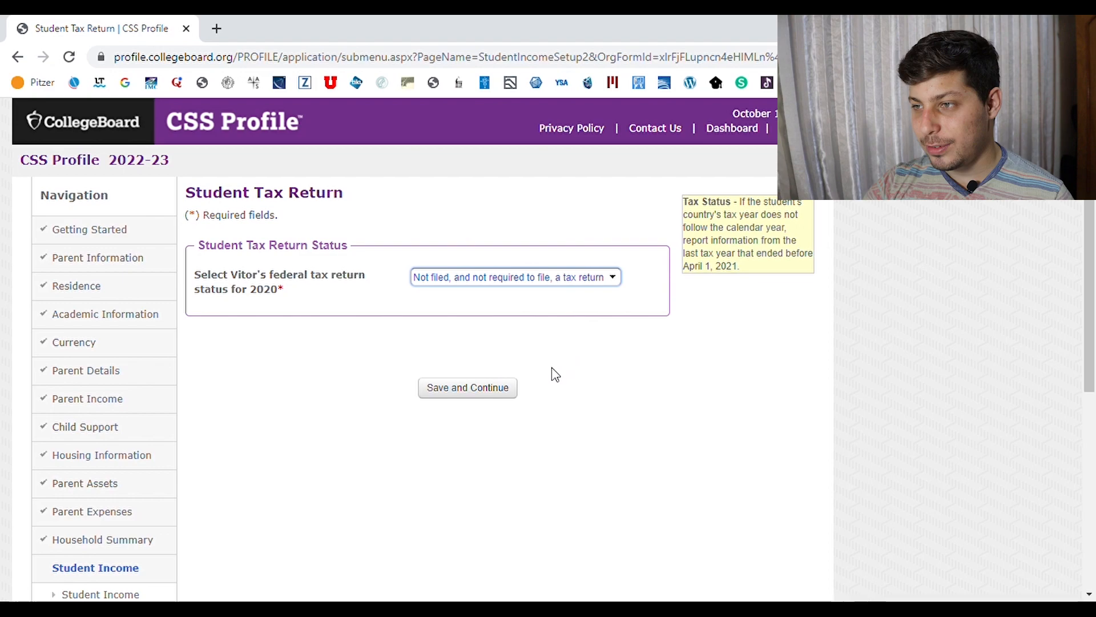
left_click(491, 388)
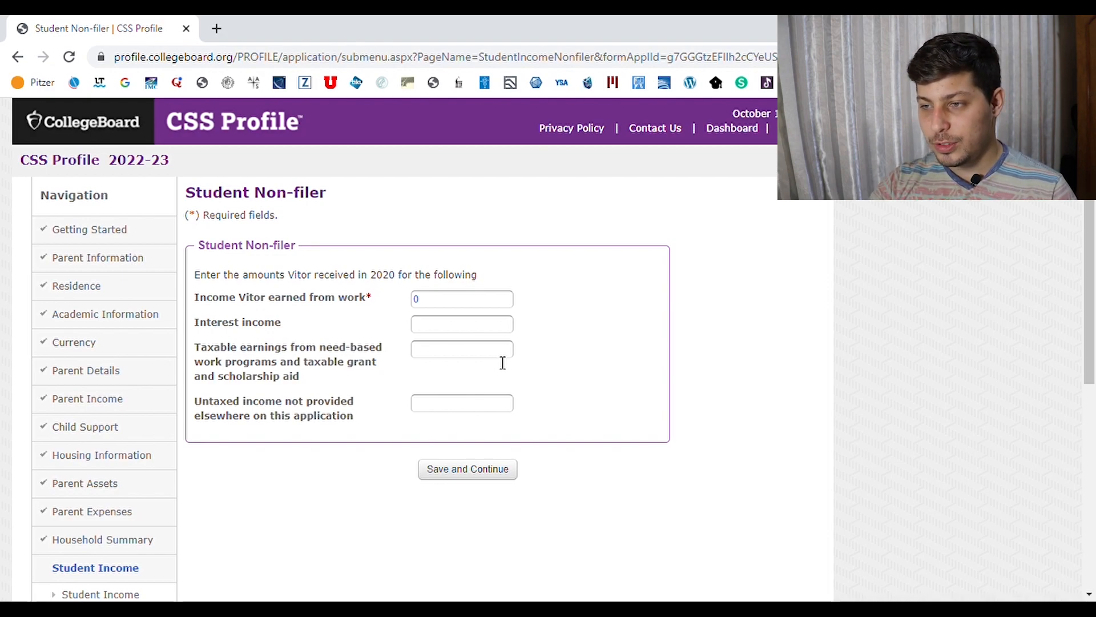
Save the Non-filer page, then list 5000 from parents and 0 from scholarships and employers
left_click(480, 466)
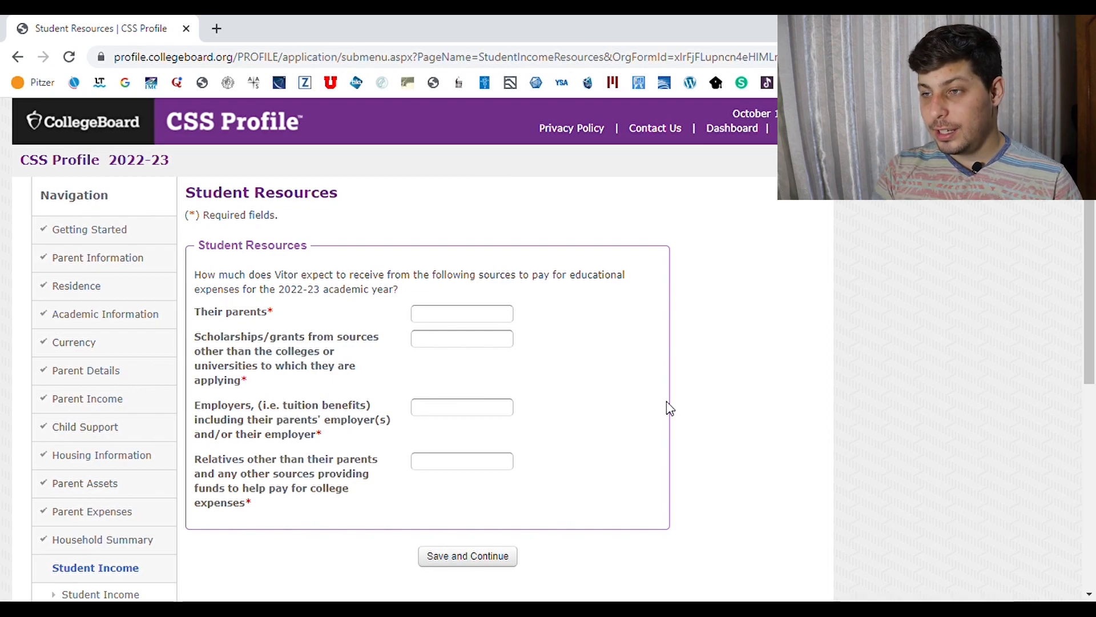
left_click(453, 323)
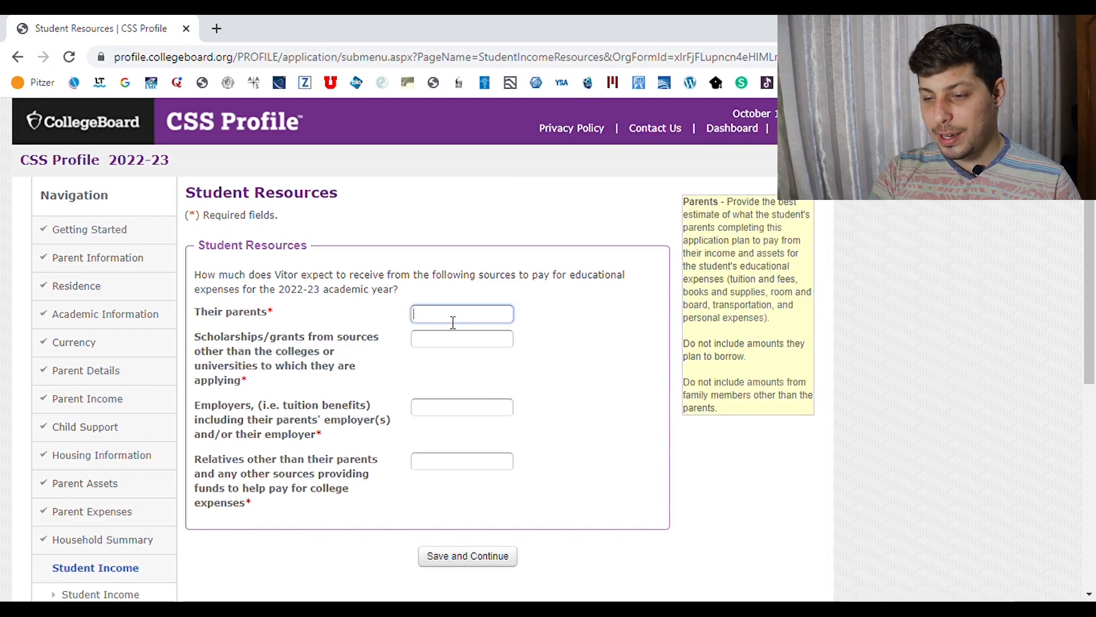
type("5000")
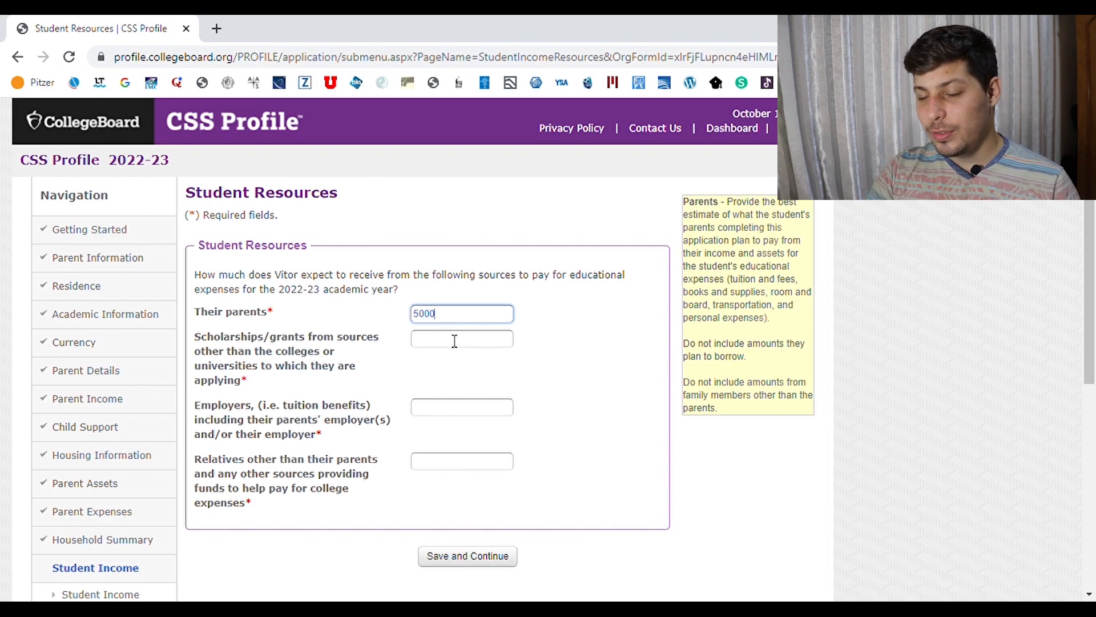
left_click(455, 341)
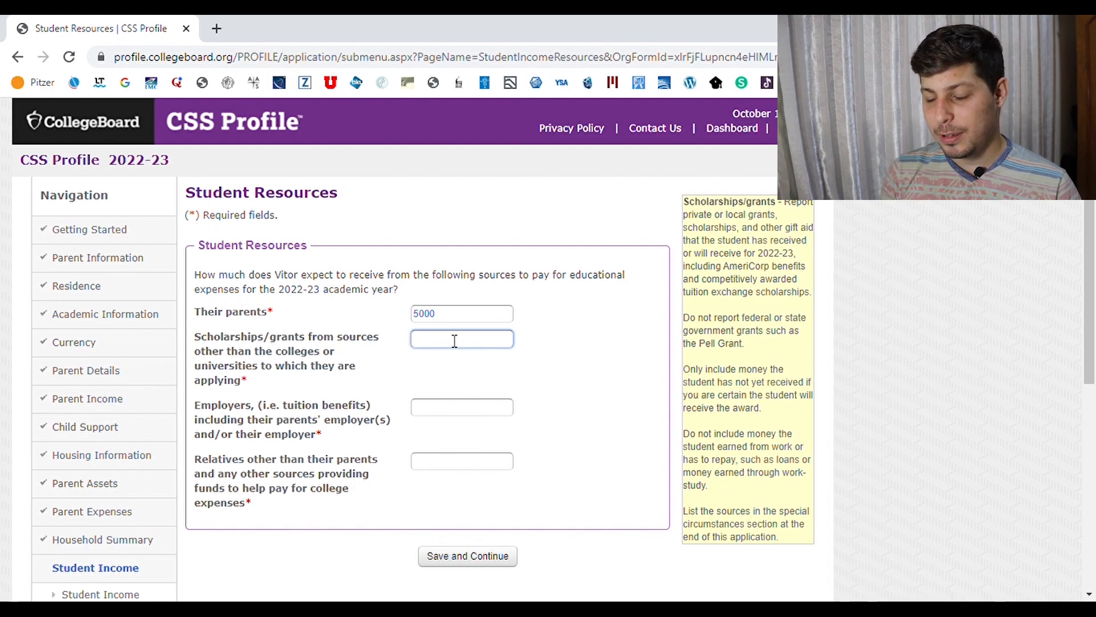
type("0")
left_click(457, 409)
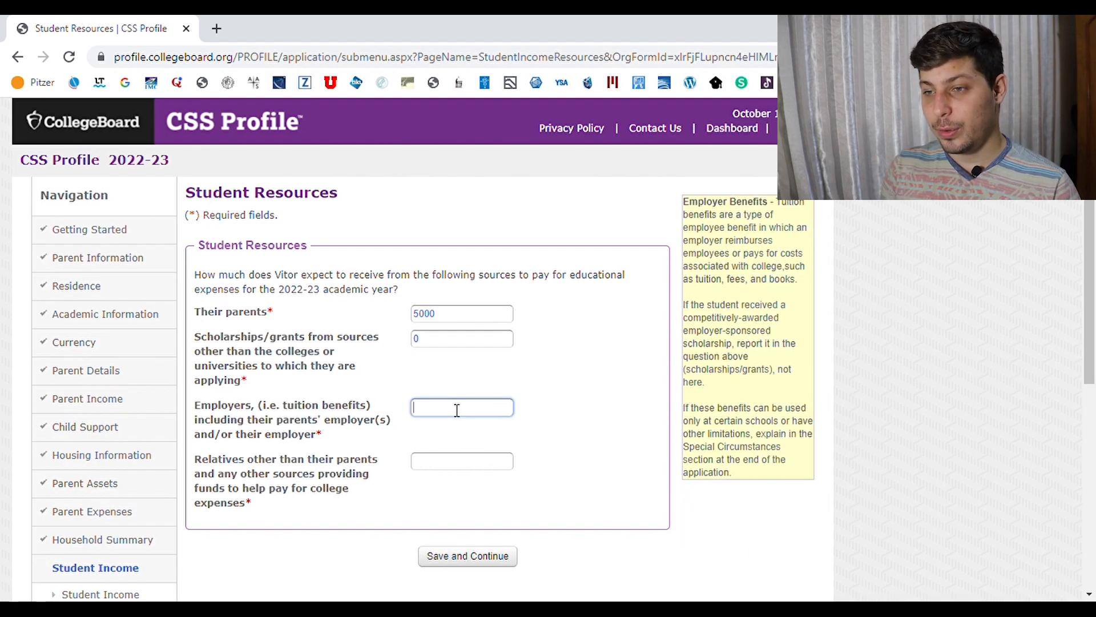
type("0")
left_click(444, 465)
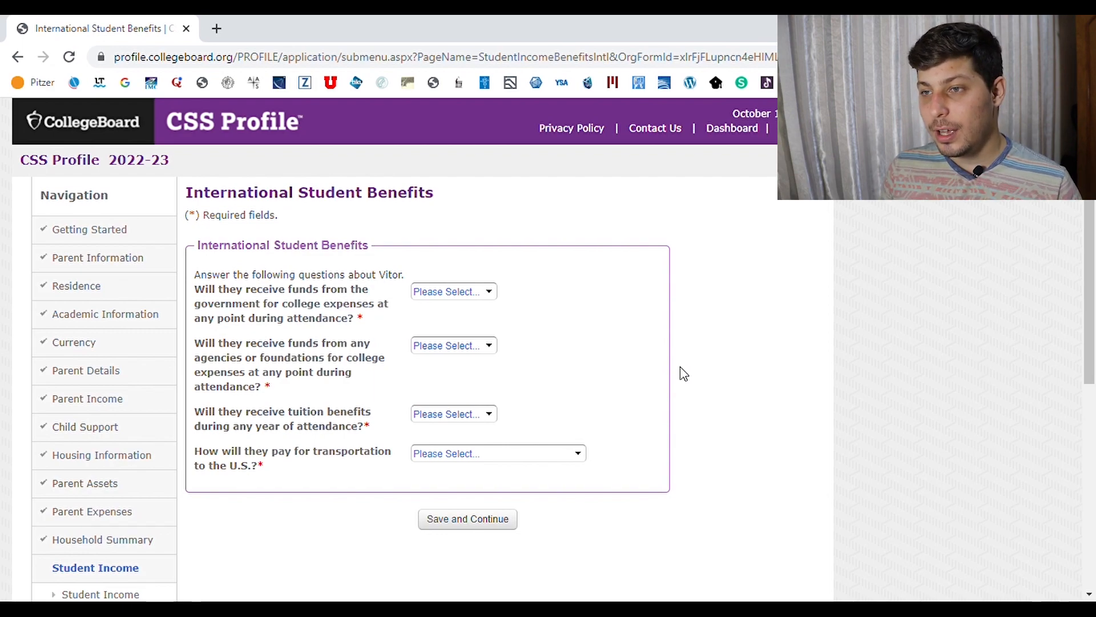
Answer No to the government, agency/foundation and tuition benefit funding questions
left_click(488, 292)
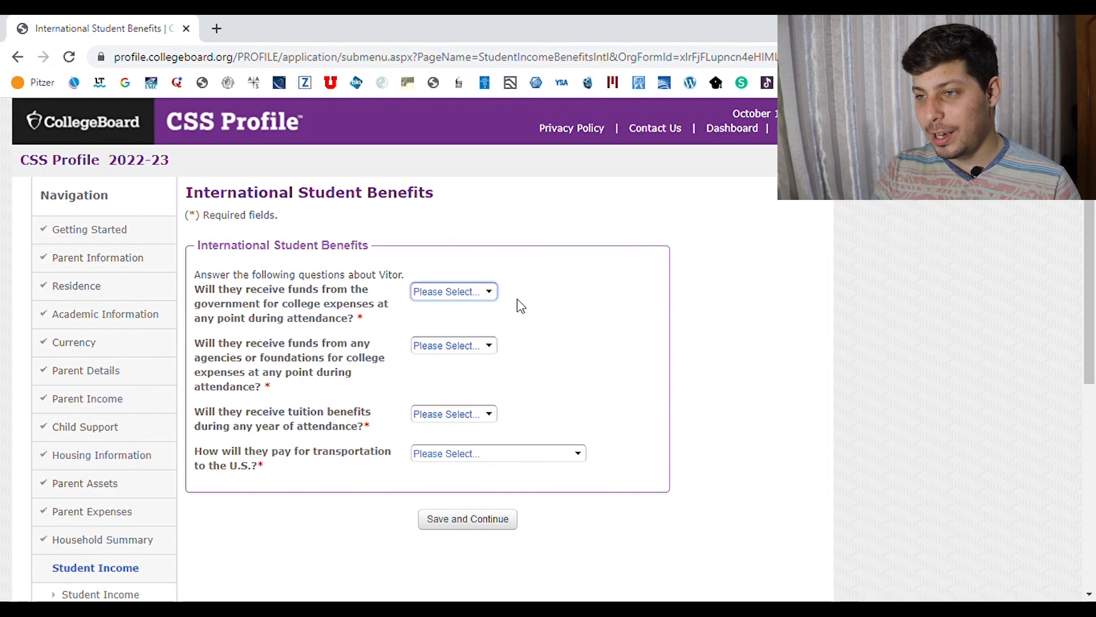
key("n")
key("Tab")
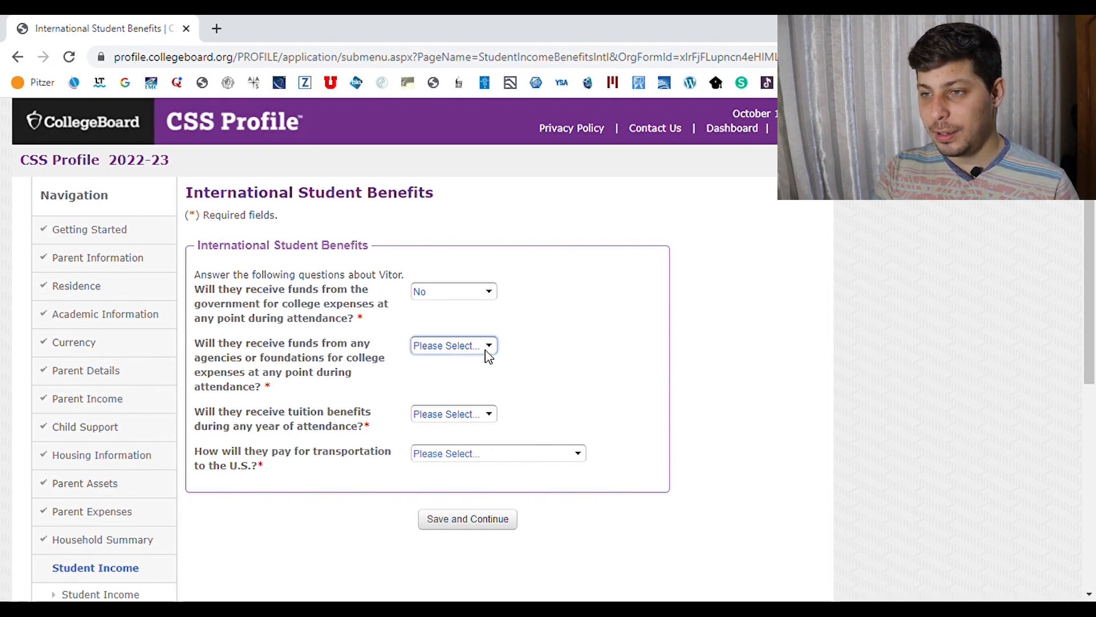
key("n")
key("Tab")
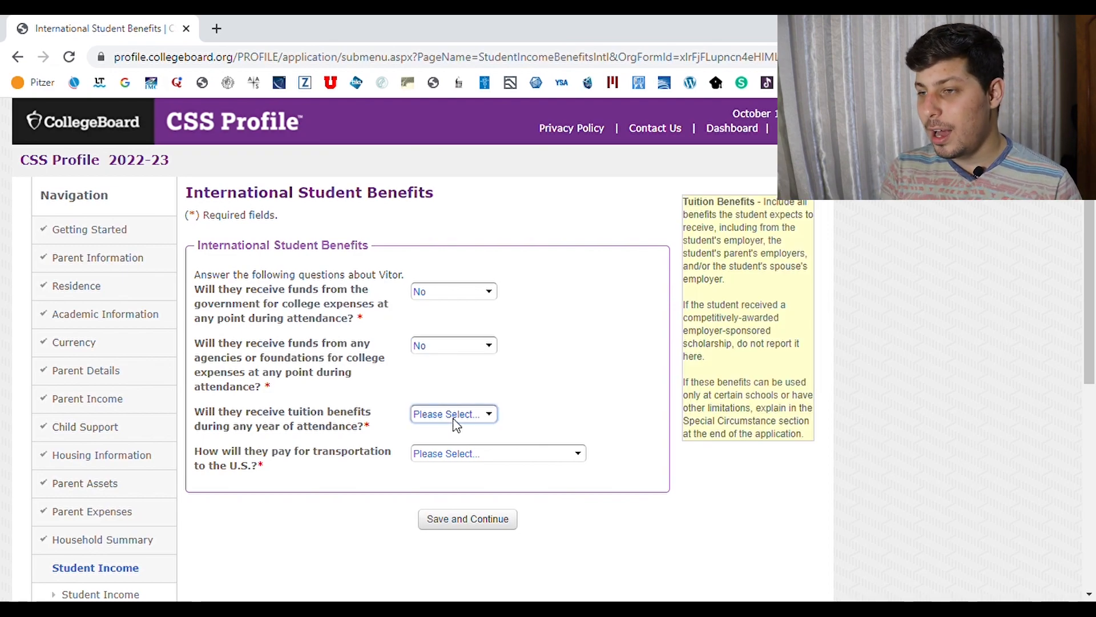
key("n")
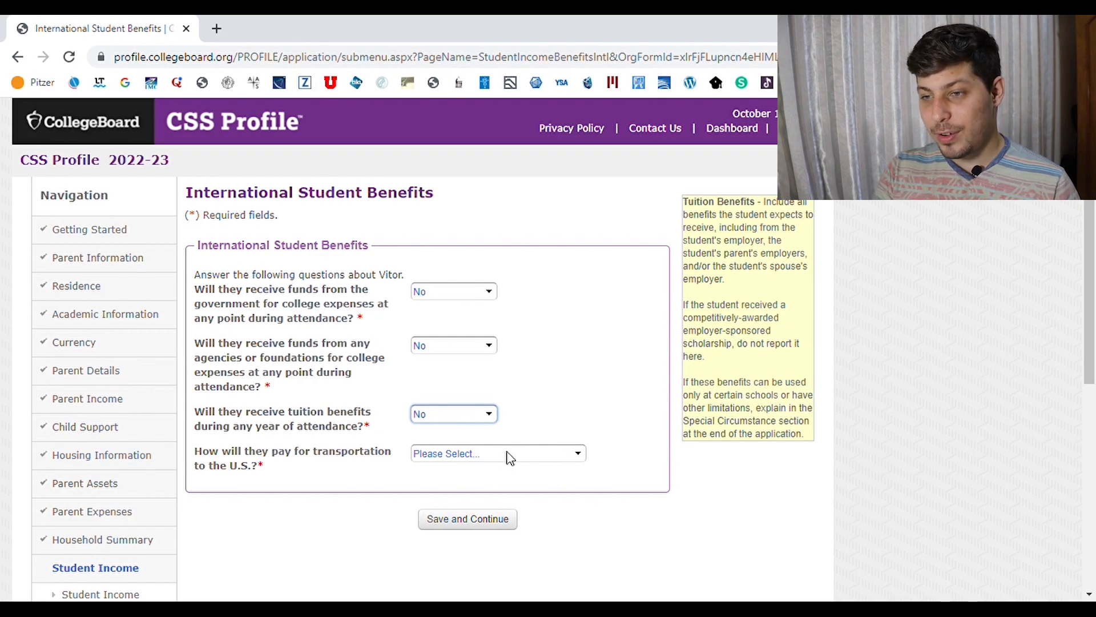
key("Tab")
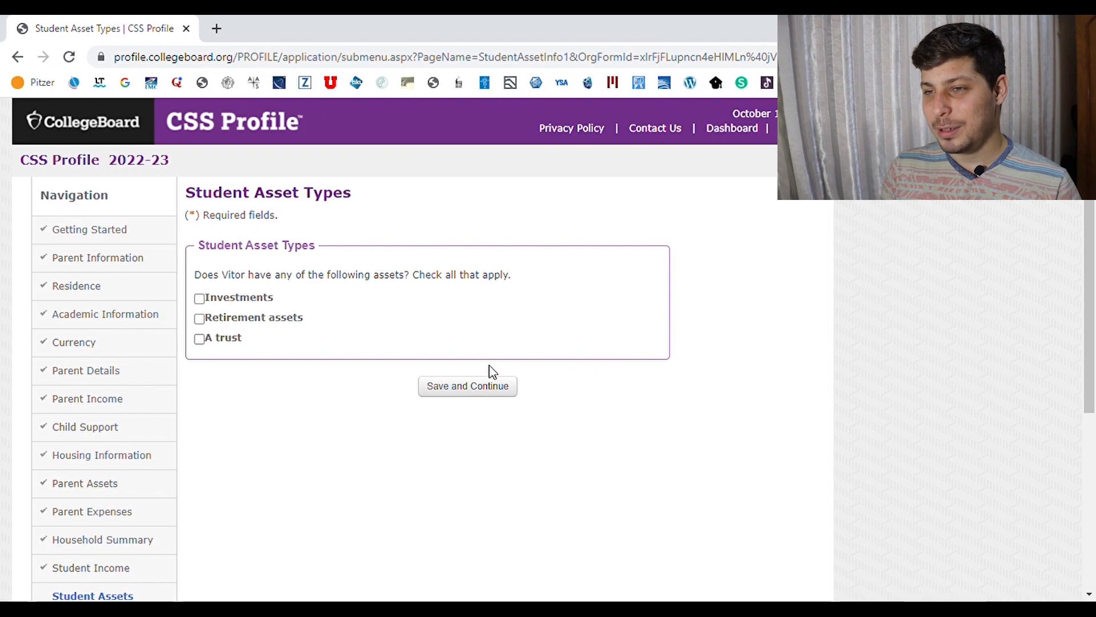
Continue past Student Asset Types with no assets checked
left_click(480, 386)
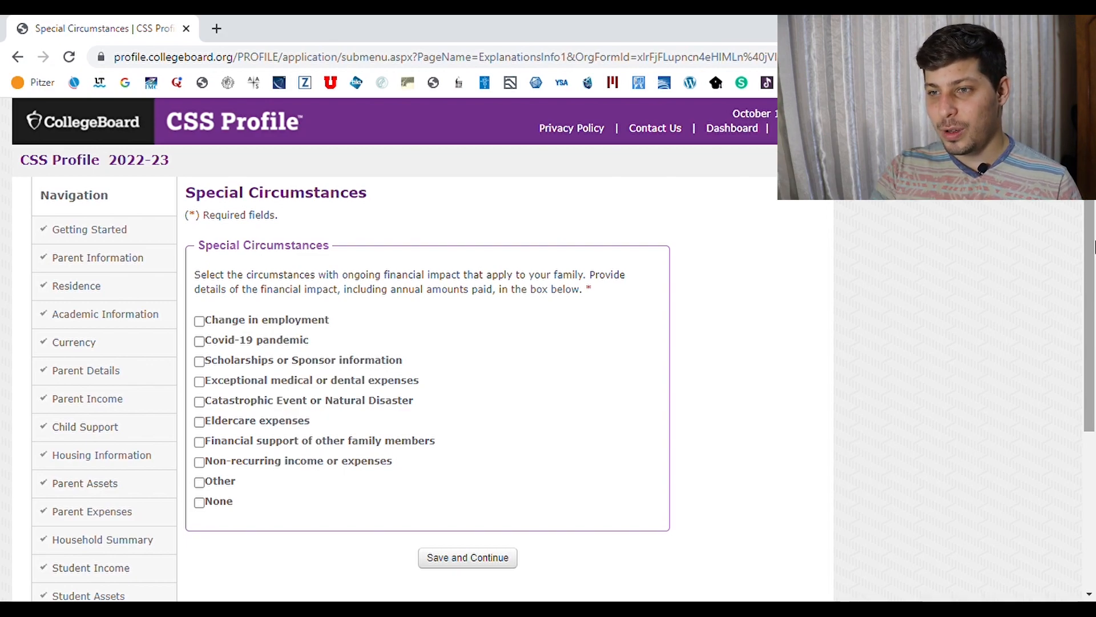
Check Change in employment and Covid-19 pandemic as special circumstances
left_click(200, 321)
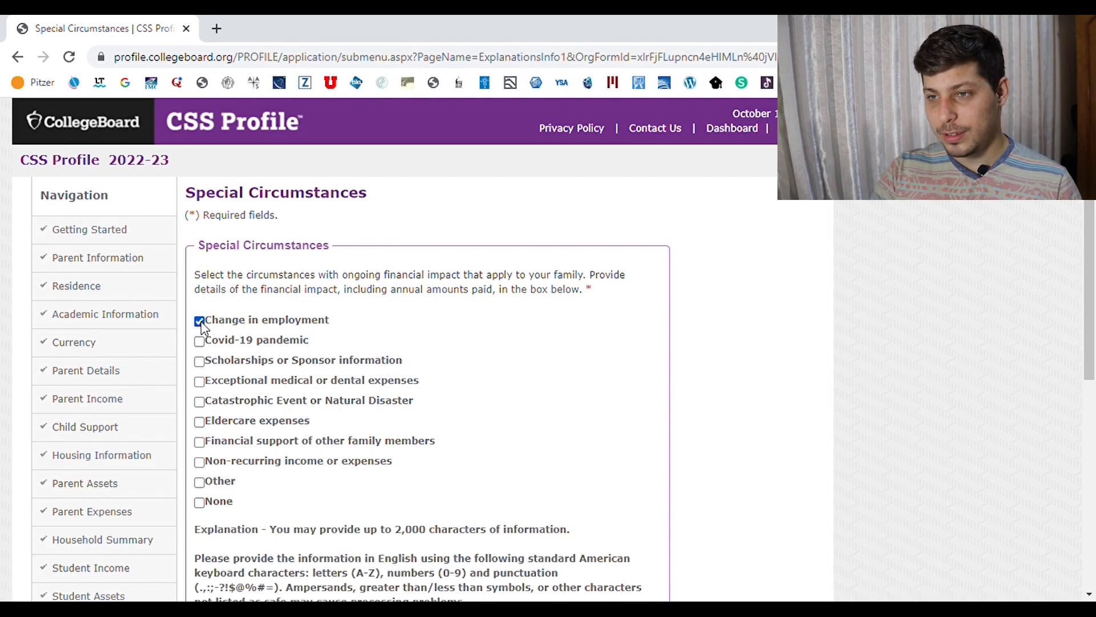
left_click(200, 342)
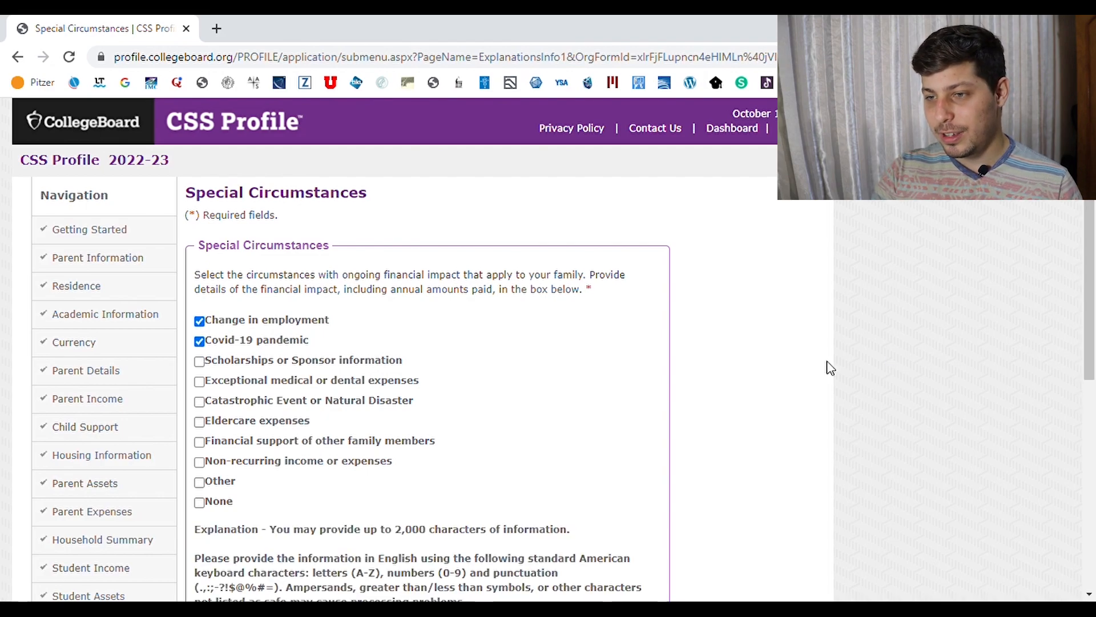
scroll(1058, 464, "down", 6)
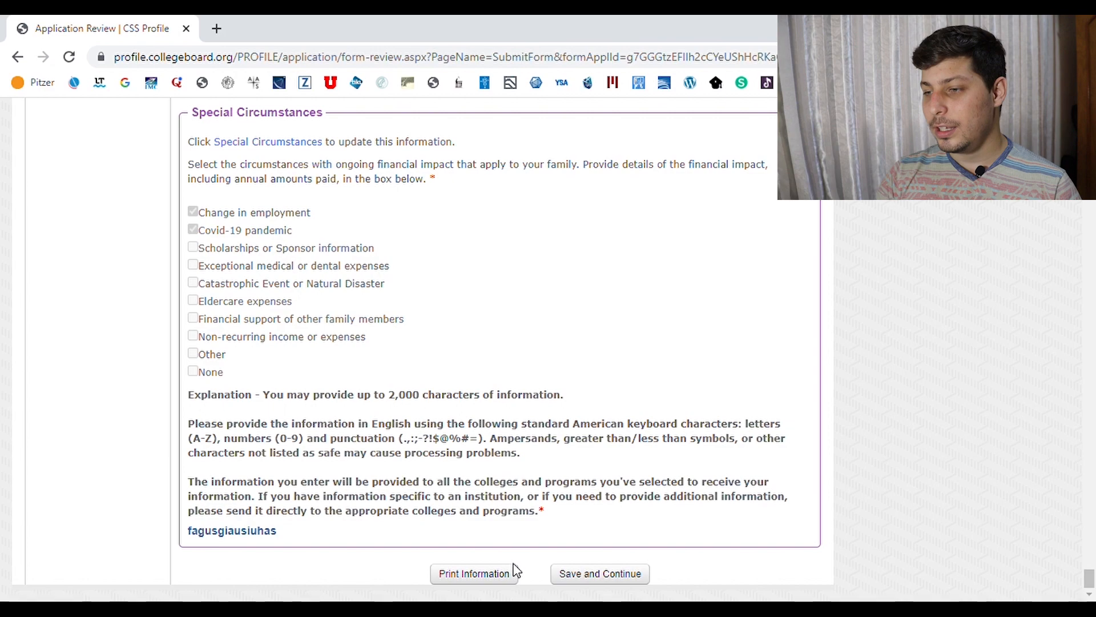
Submit the reviewed application from the Application Review page
left_click(604, 574)
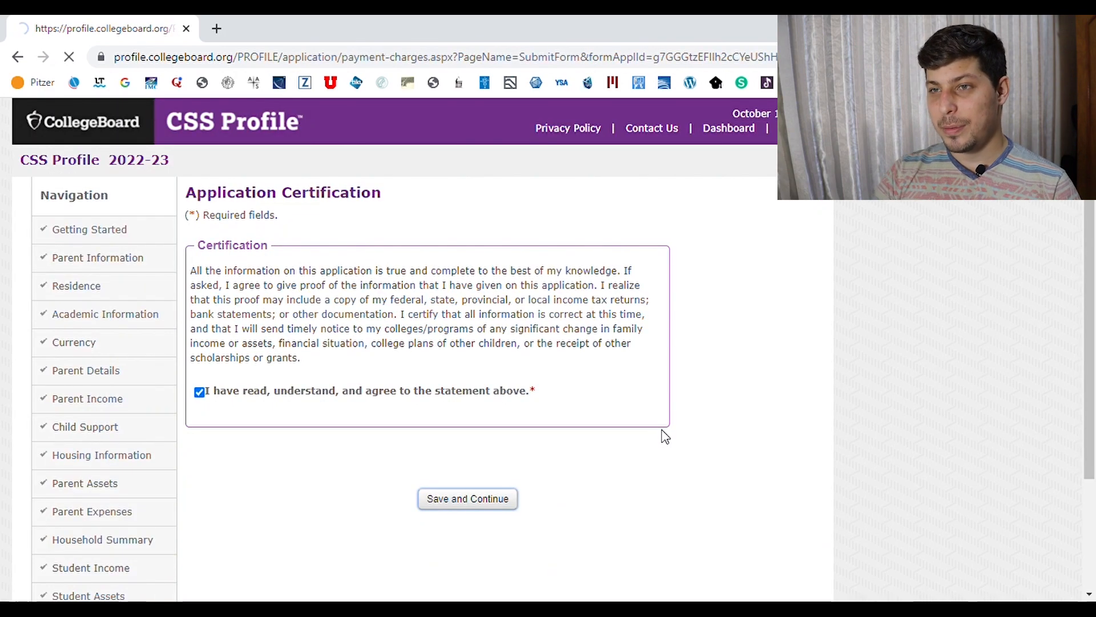